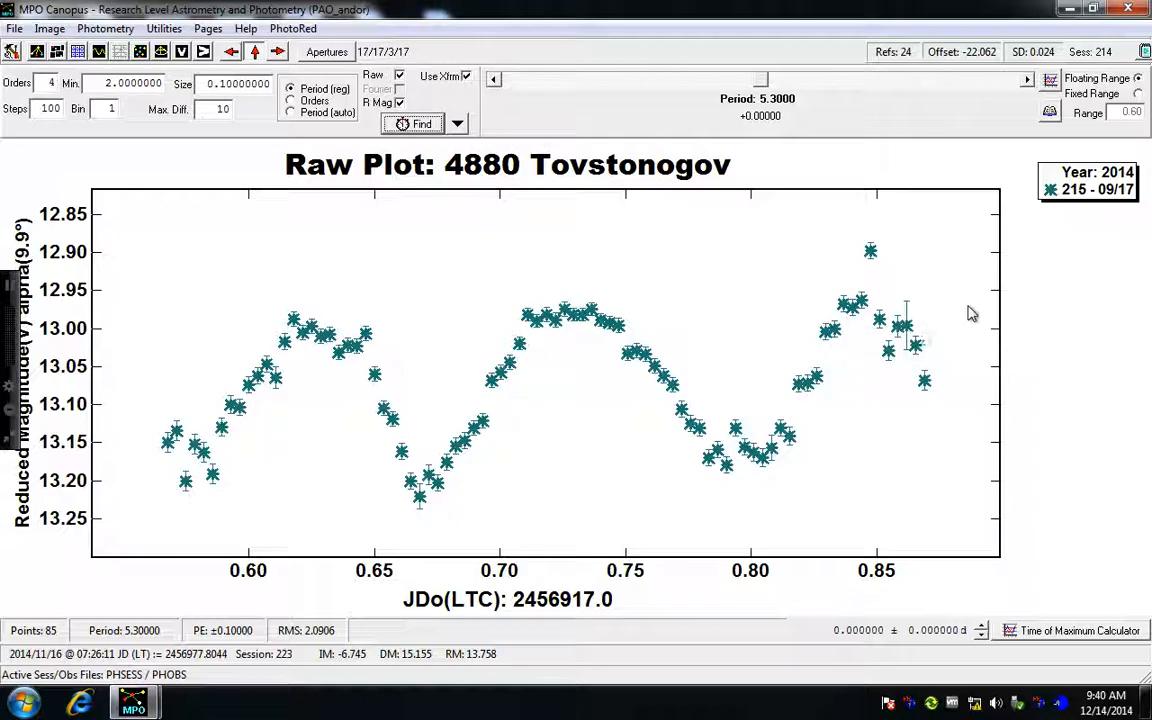
Examine the list of photometry sessions for those of 4880 Tovstonogov and select session 214 as the active one.
click(1146, 52)
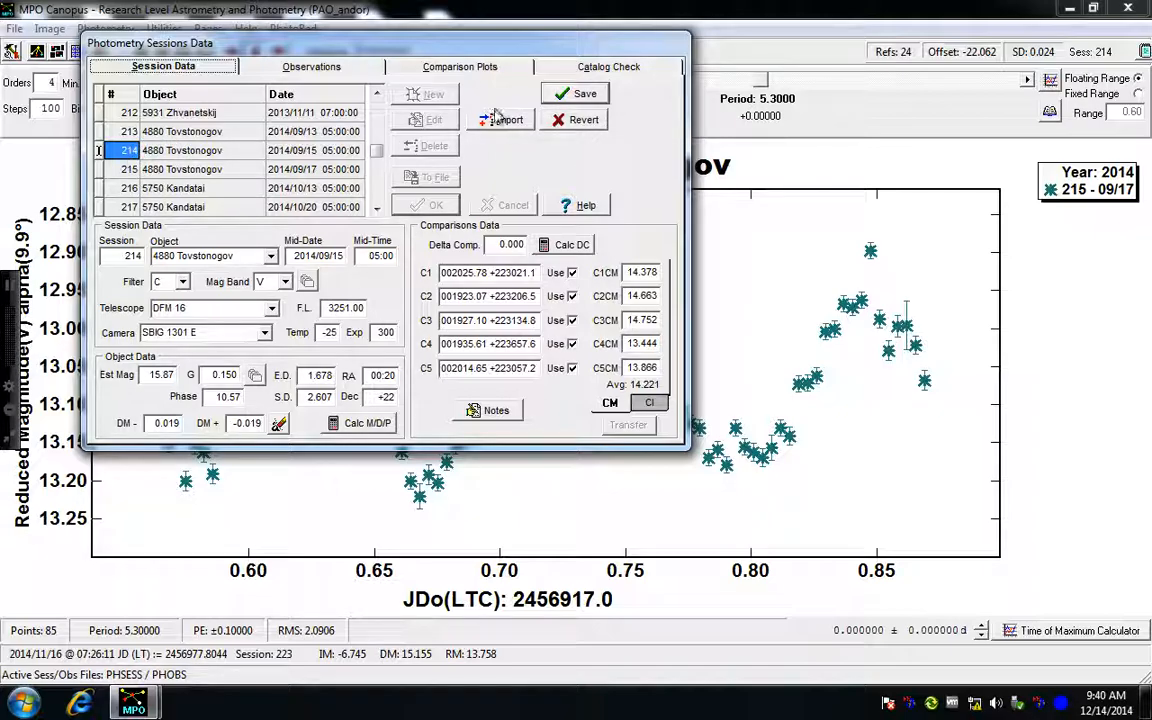
click(582, 94)
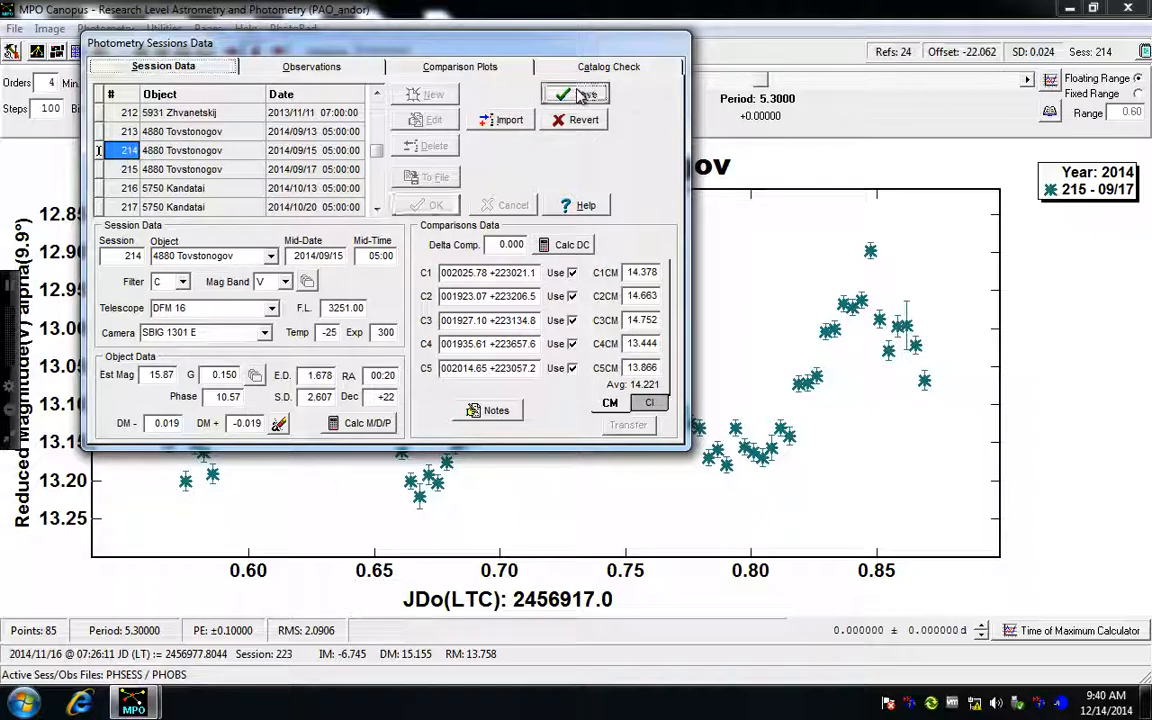
click(377, 207)
click(377, 207)
click(377, 207)
click(377, 207)
click(377, 207)
click(377, 207)
click(377, 207)
click(377, 207)
click(377, 207)
click(377, 207)
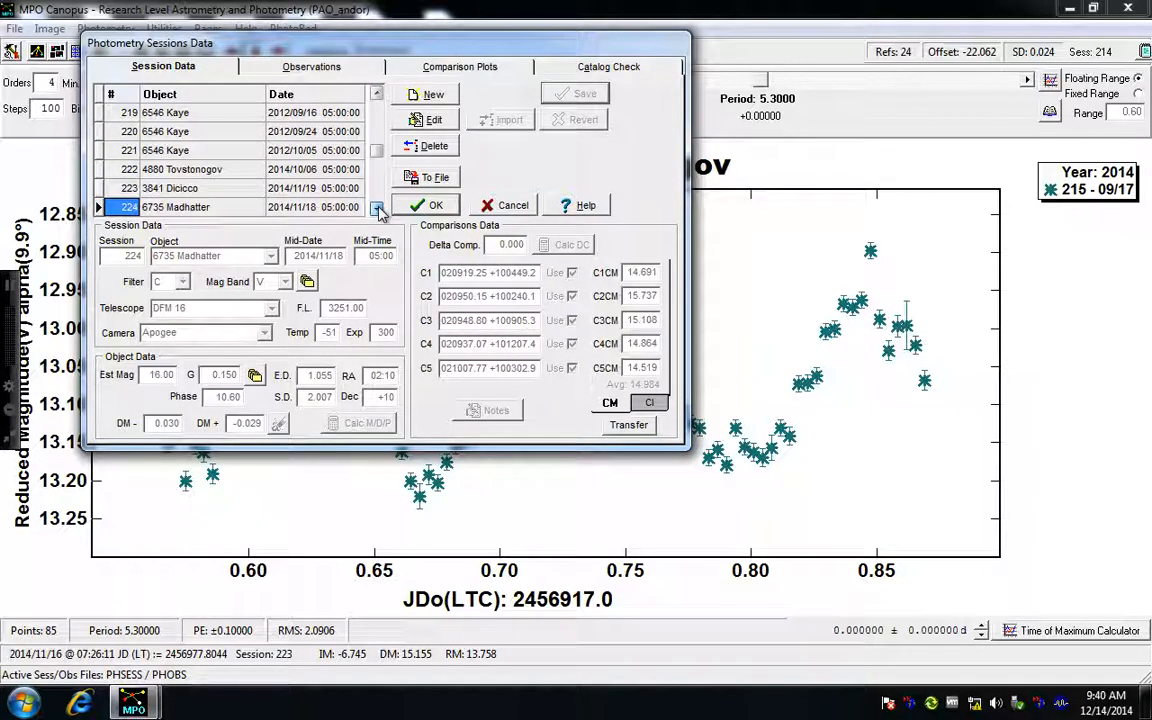
click(377, 94)
click(377, 94)
click(377, 94)
click(377, 94)
click(377, 94)
click(377, 94)
click(377, 94)
click(377, 94)
click(377, 94)
click(377, 94)
click(377, 94)
click(377, 94)
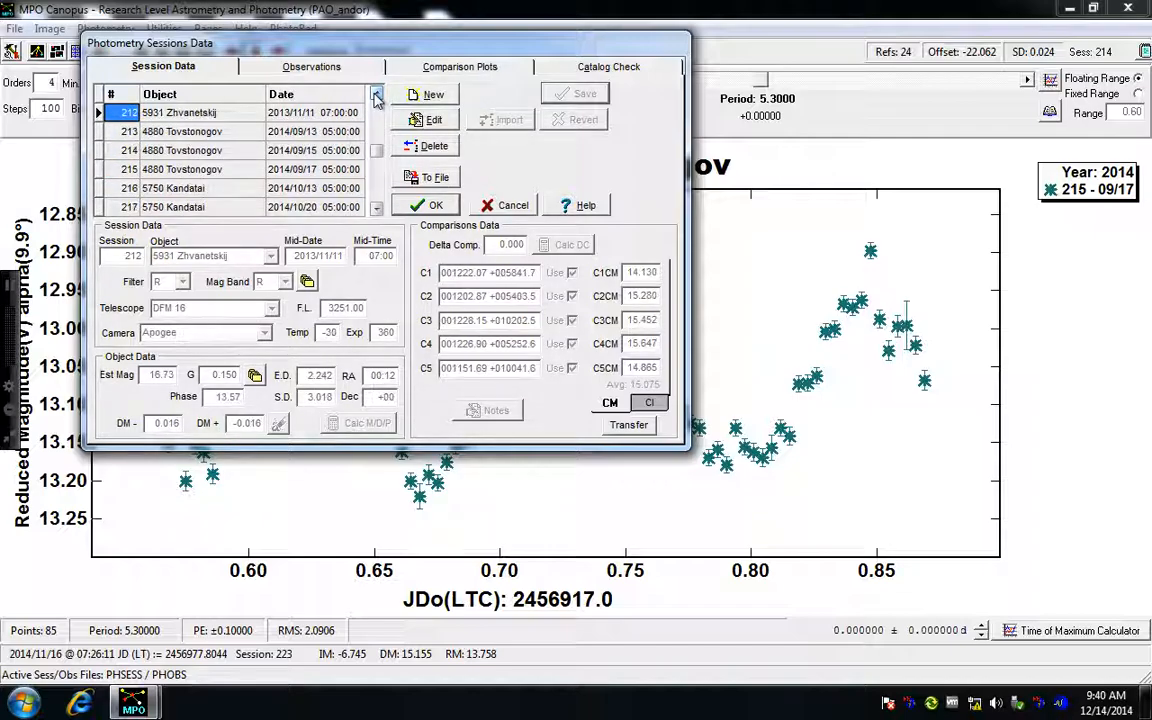
click(215, 150)
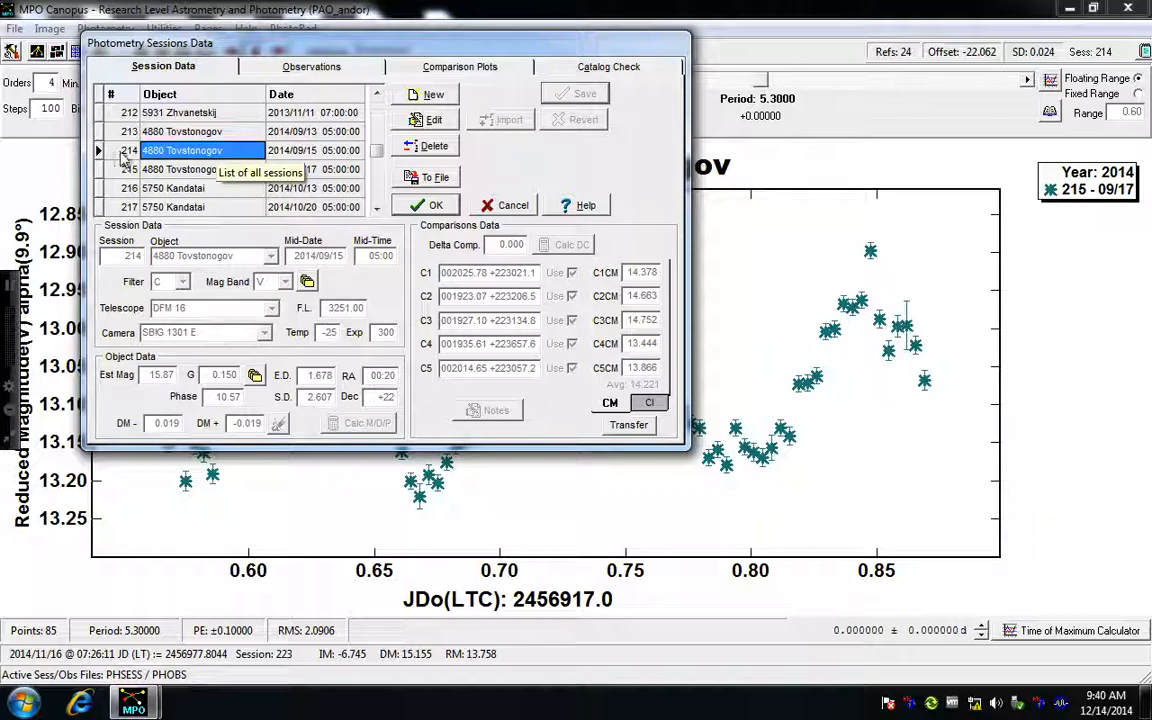
click(433, 205)
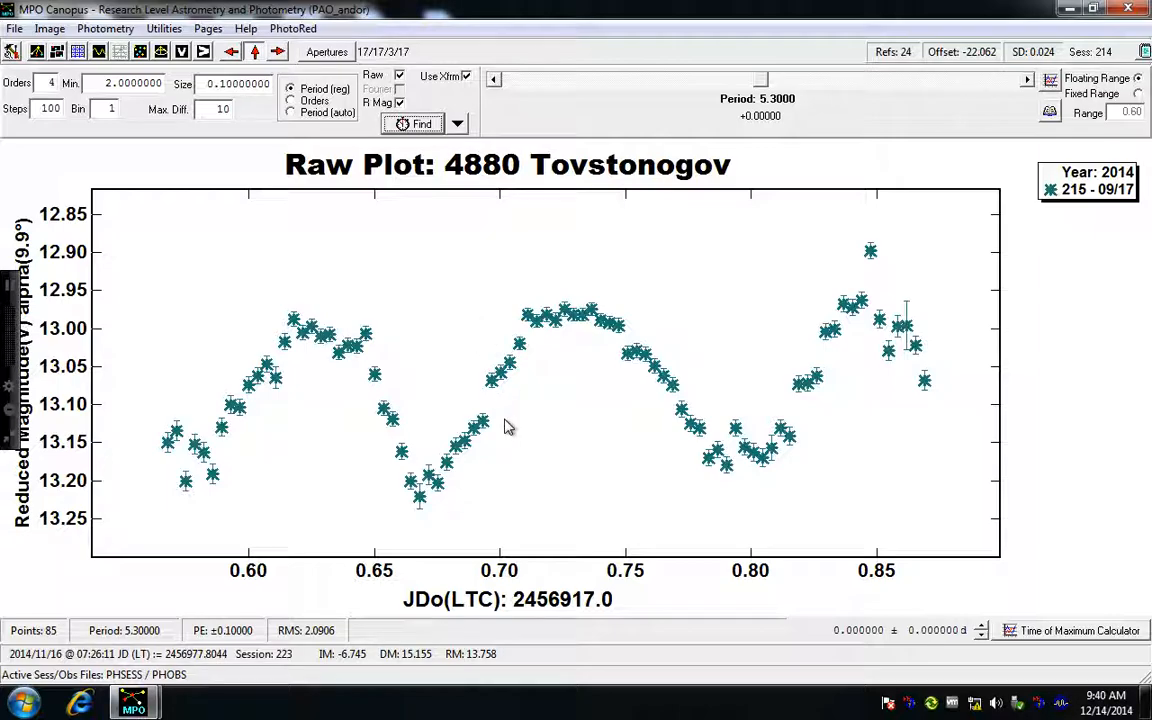
Run the period search as a raw plot on sessions 213, 214, 215 and 222, with the result windows moved off the plot.
click(424, 125)
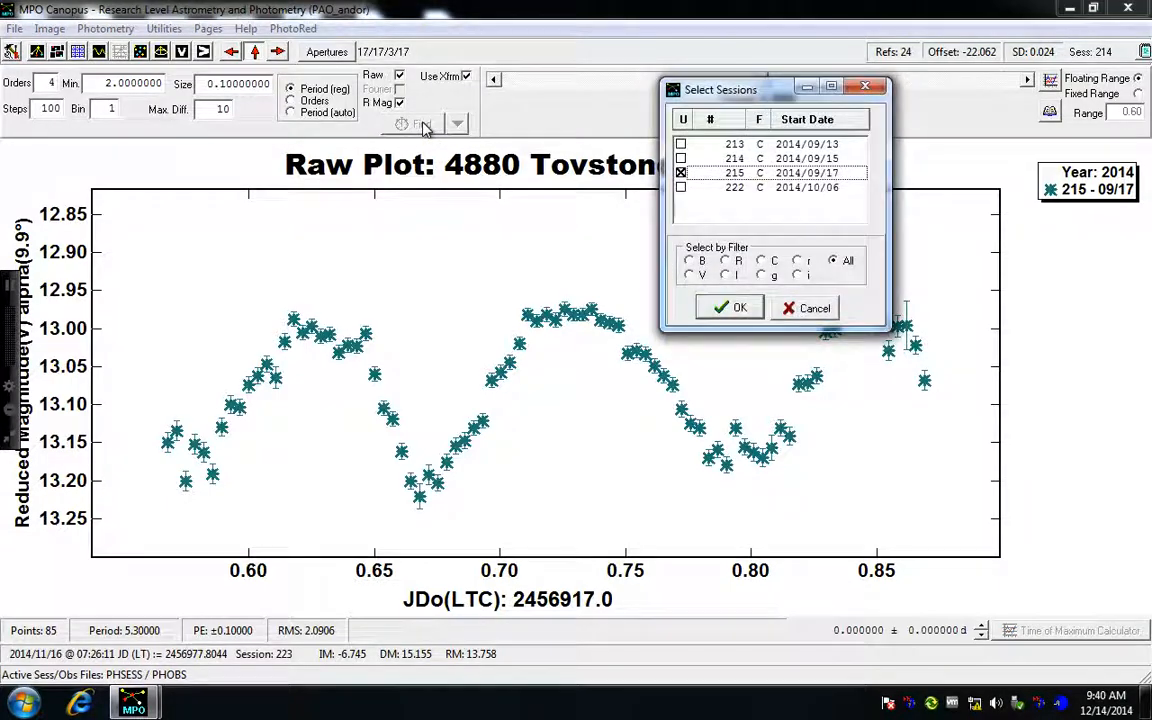
drag(725, 100, 934, 73)
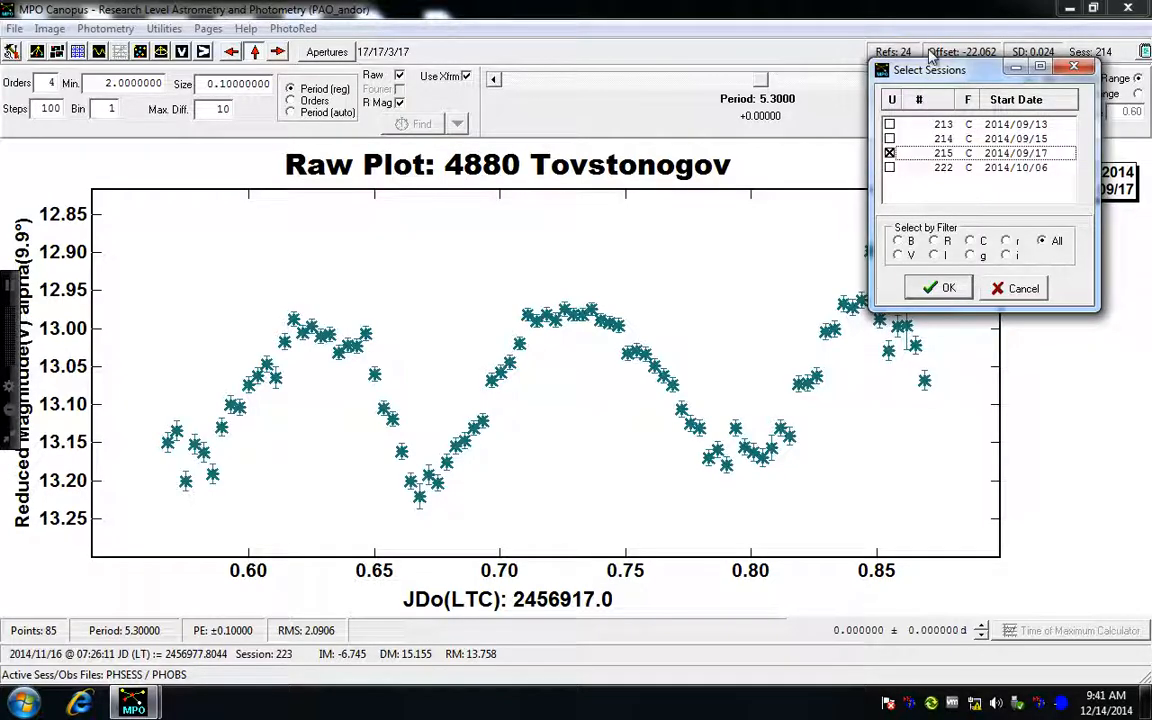
click(889, 124)
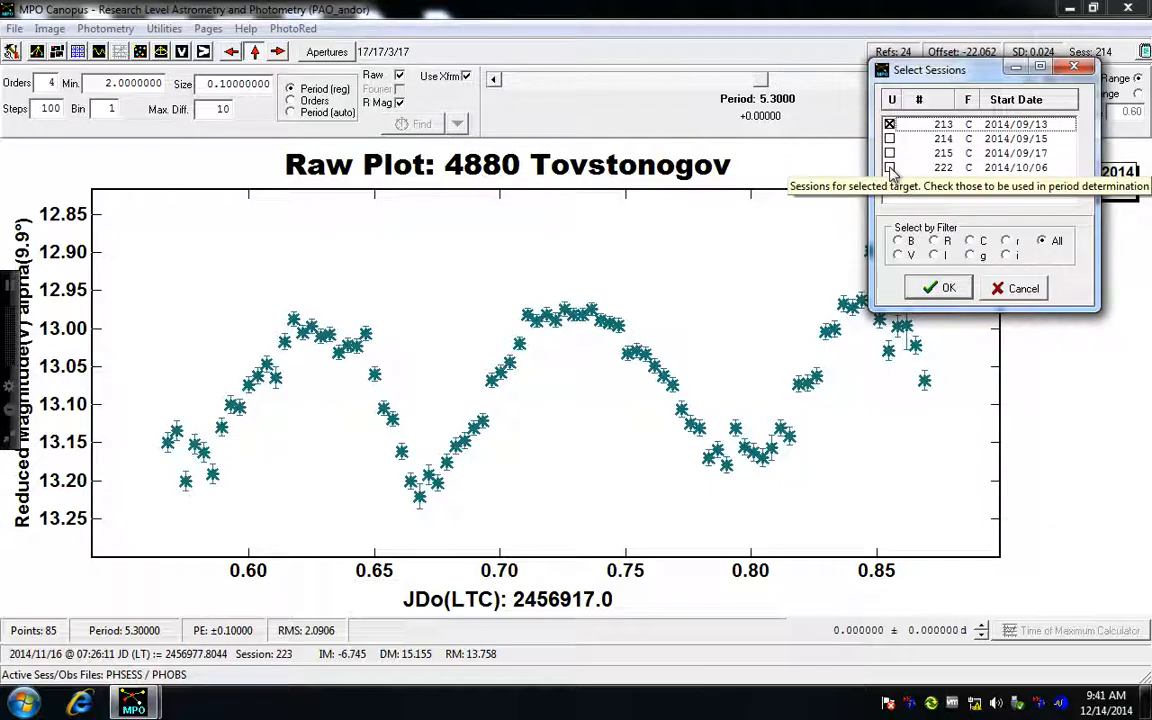
click(889, 168)
click(889, 153)
click(889, 139)
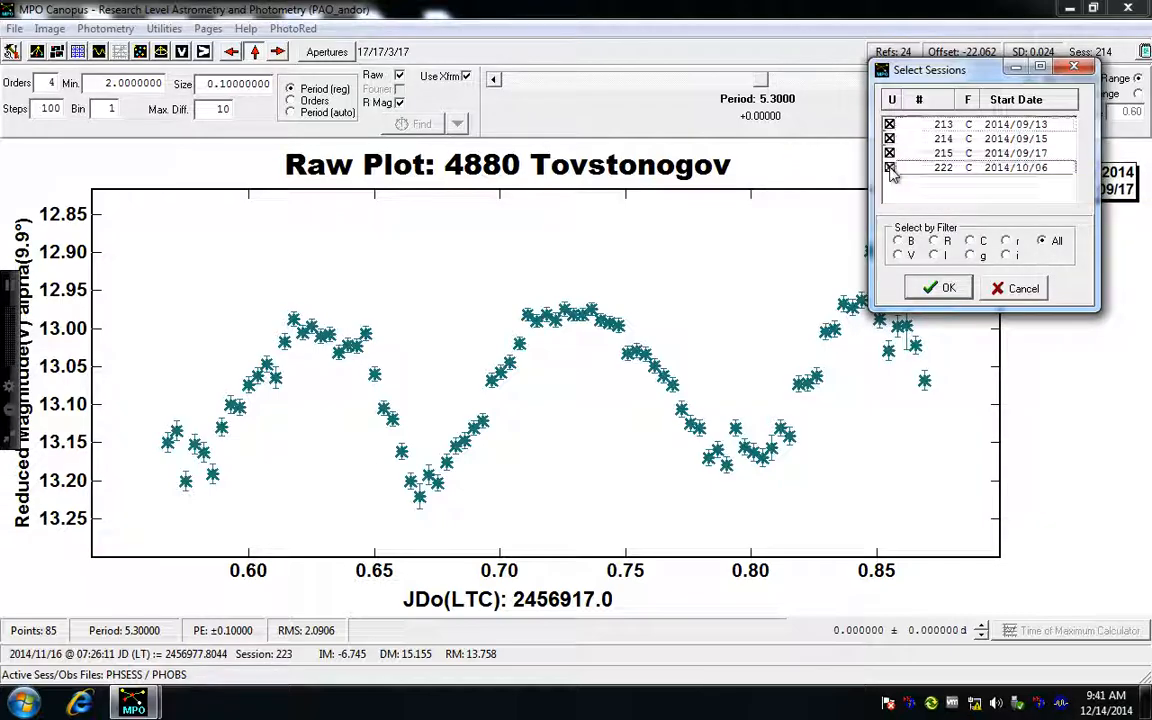
click(946, 288)
drag(729, 296, 1105, 418)
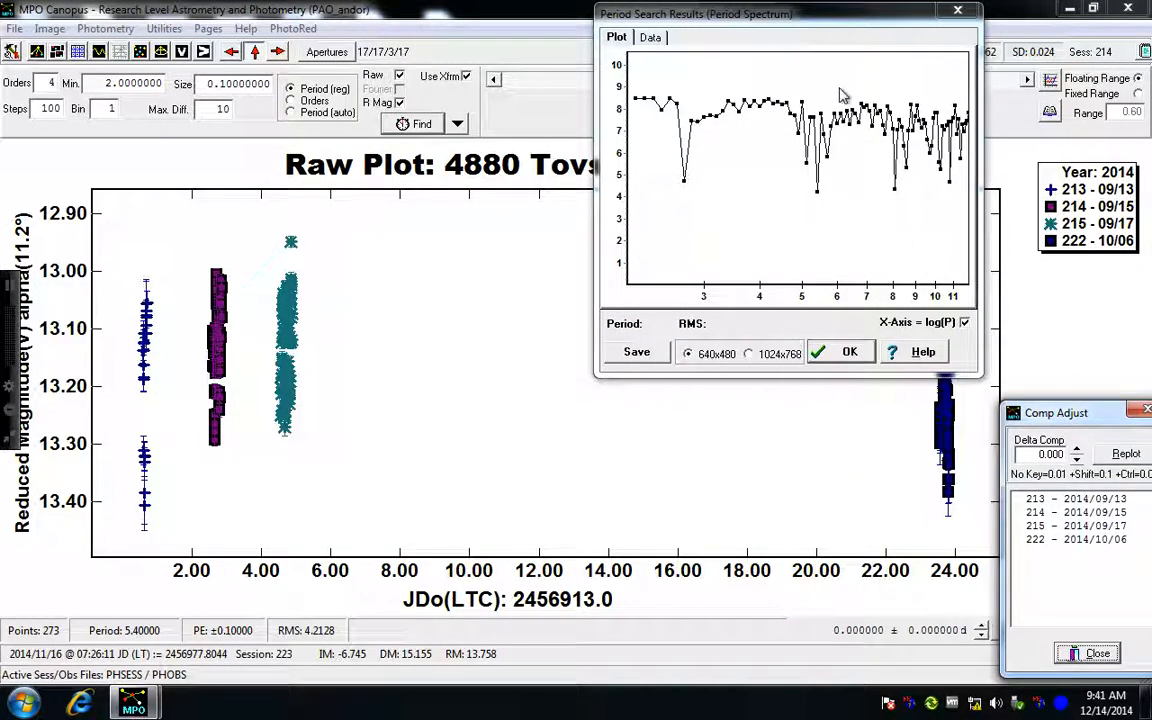
drag(742, 17, 1147, 27)
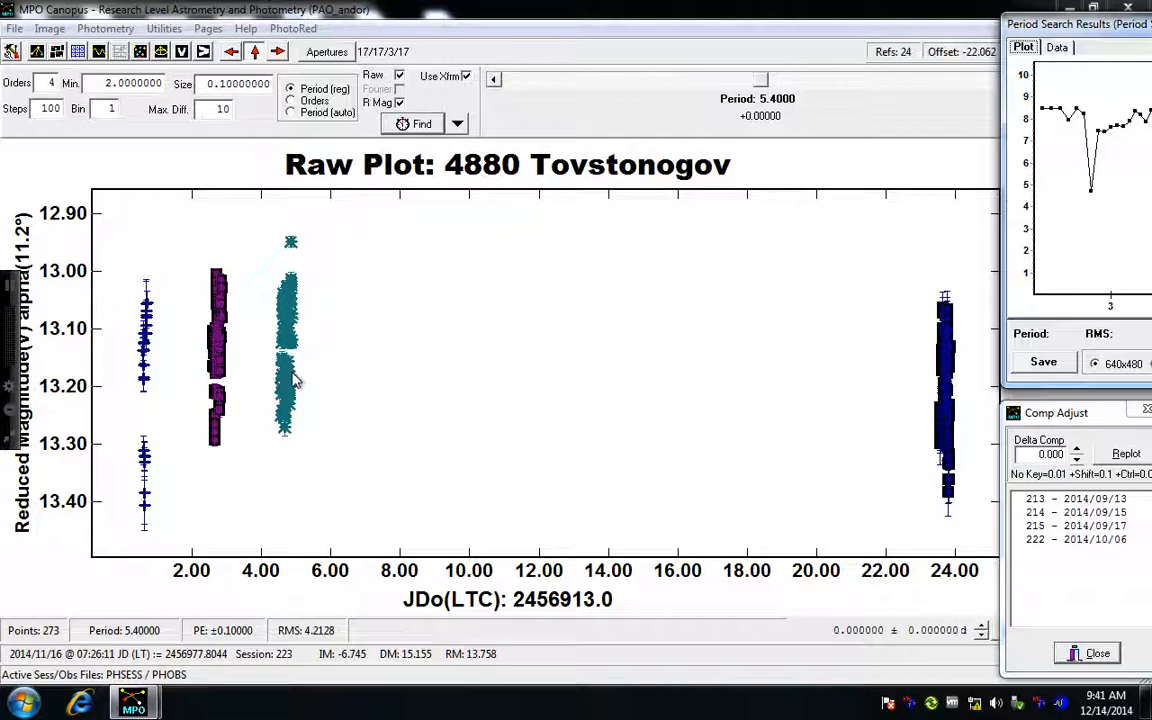
Replace the raw plot with a phased plot showing the Fourier curve for all four sessions.
click(400, 78)
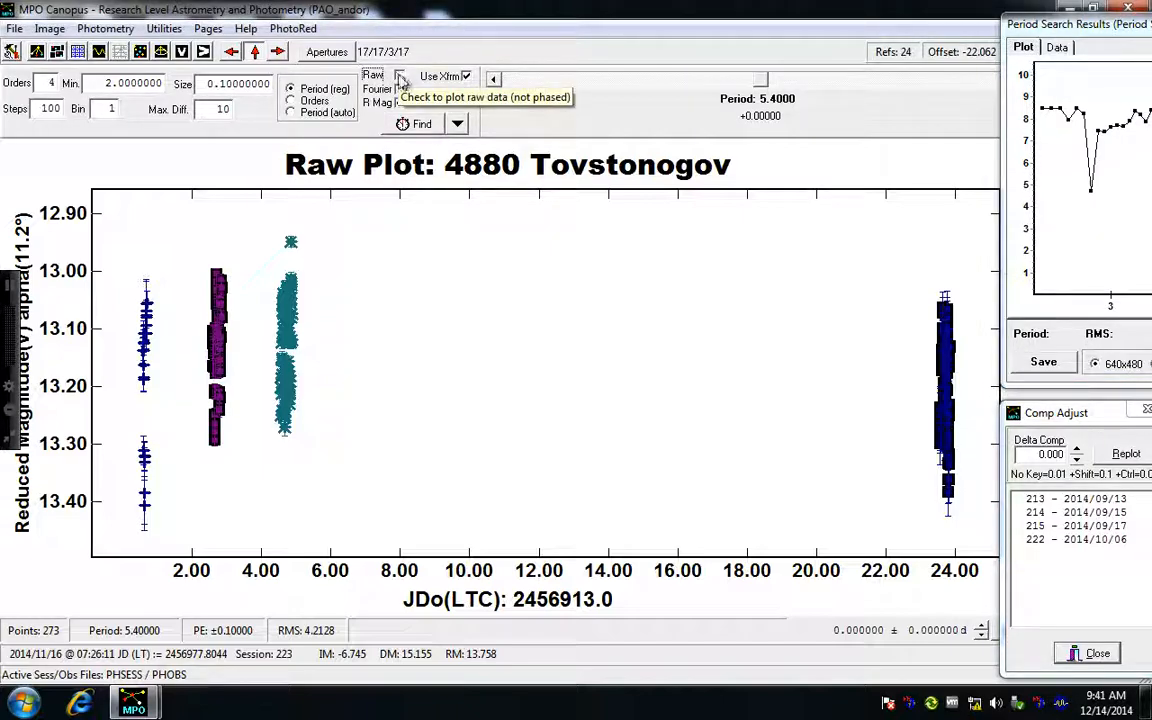
click(400, 91)
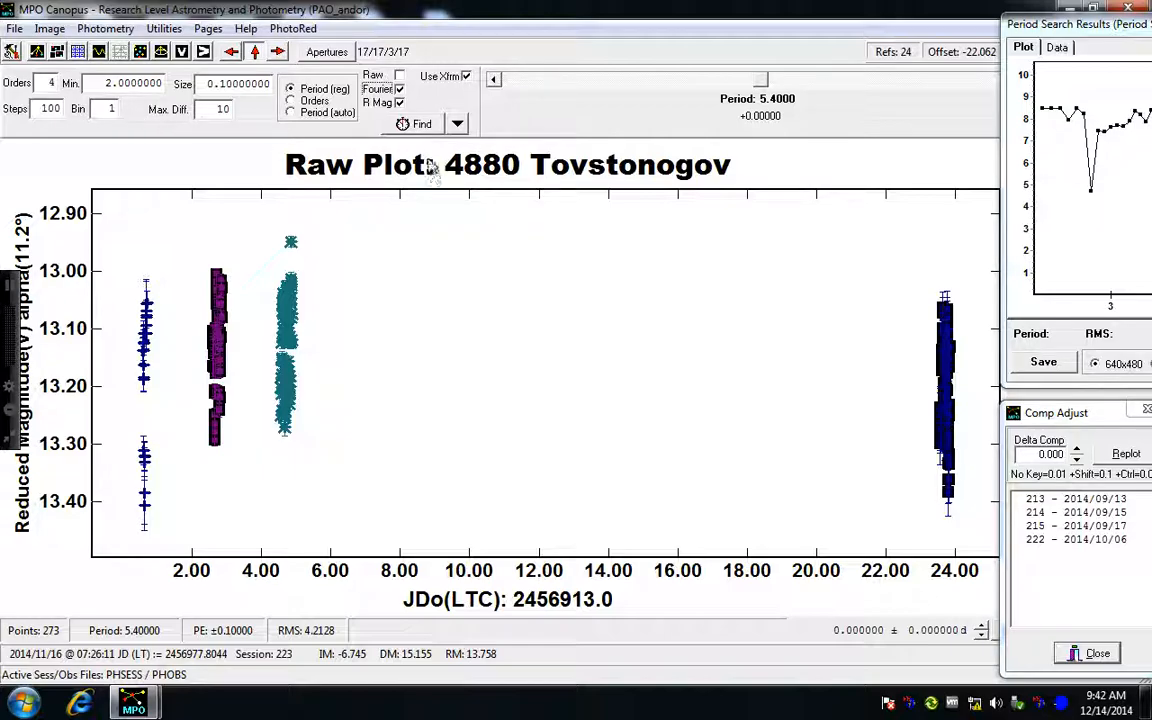
click(423, 126)
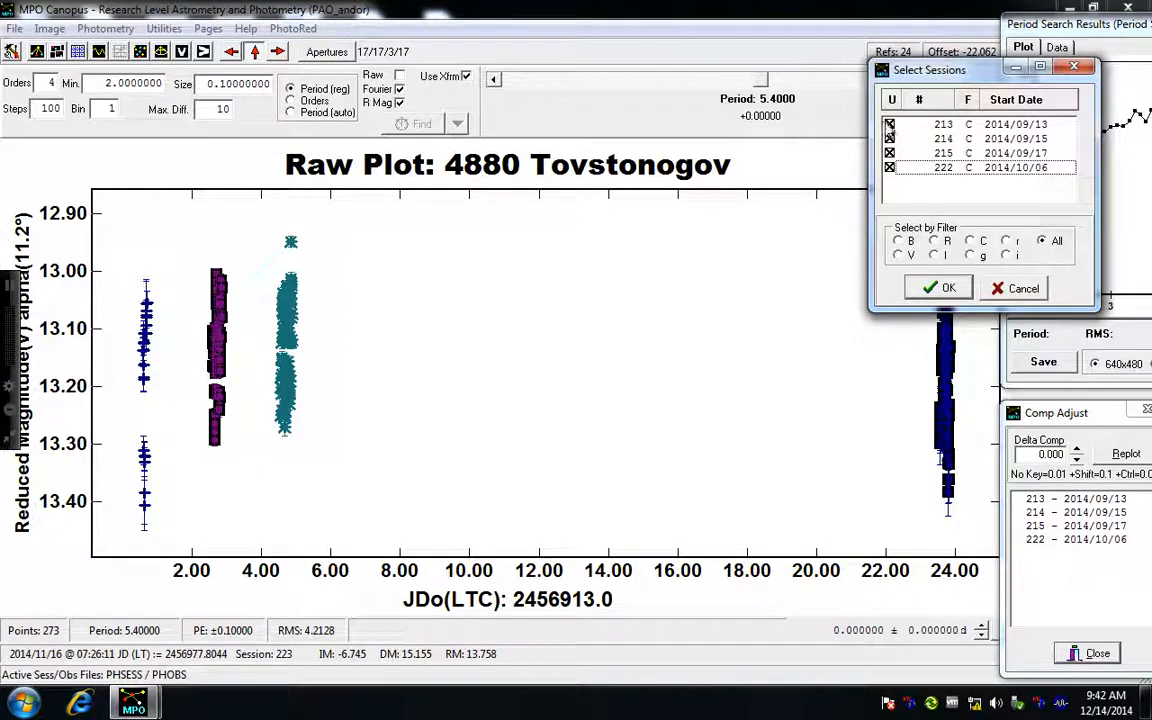
click(940, 289)
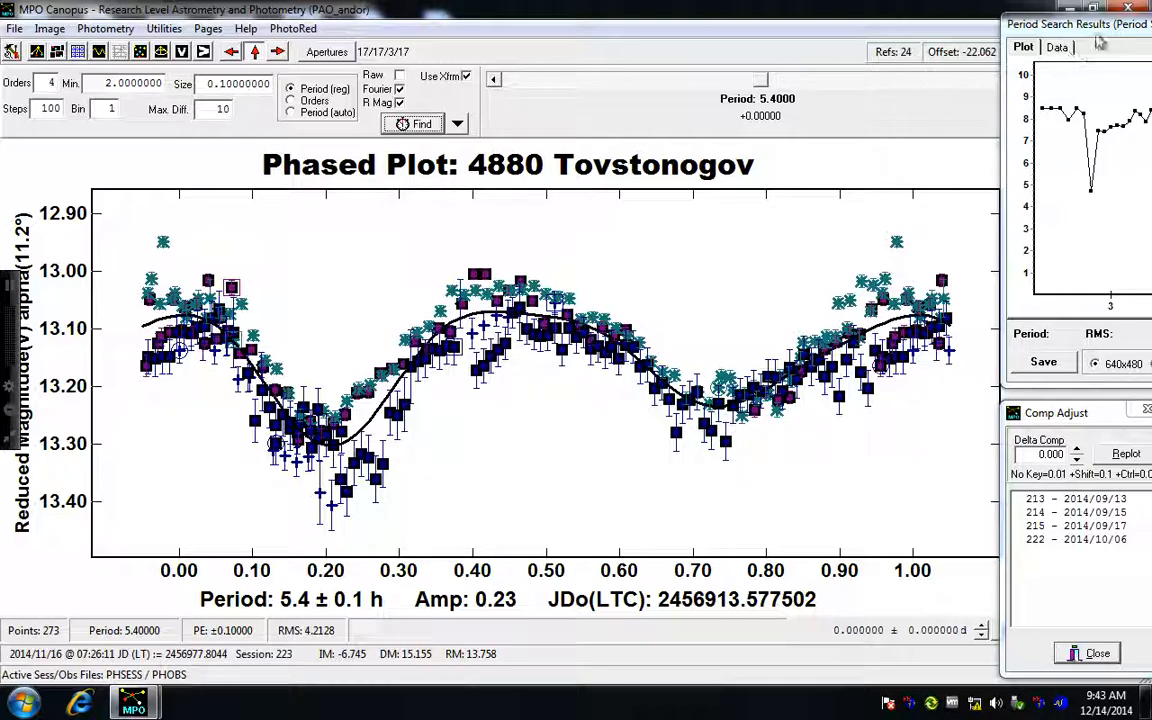
Examine the minima in the period spectrum, with the spectrum and Comp Adjust windows arranged clear of the phased curve.
drag(1104, 27, 805, 49)
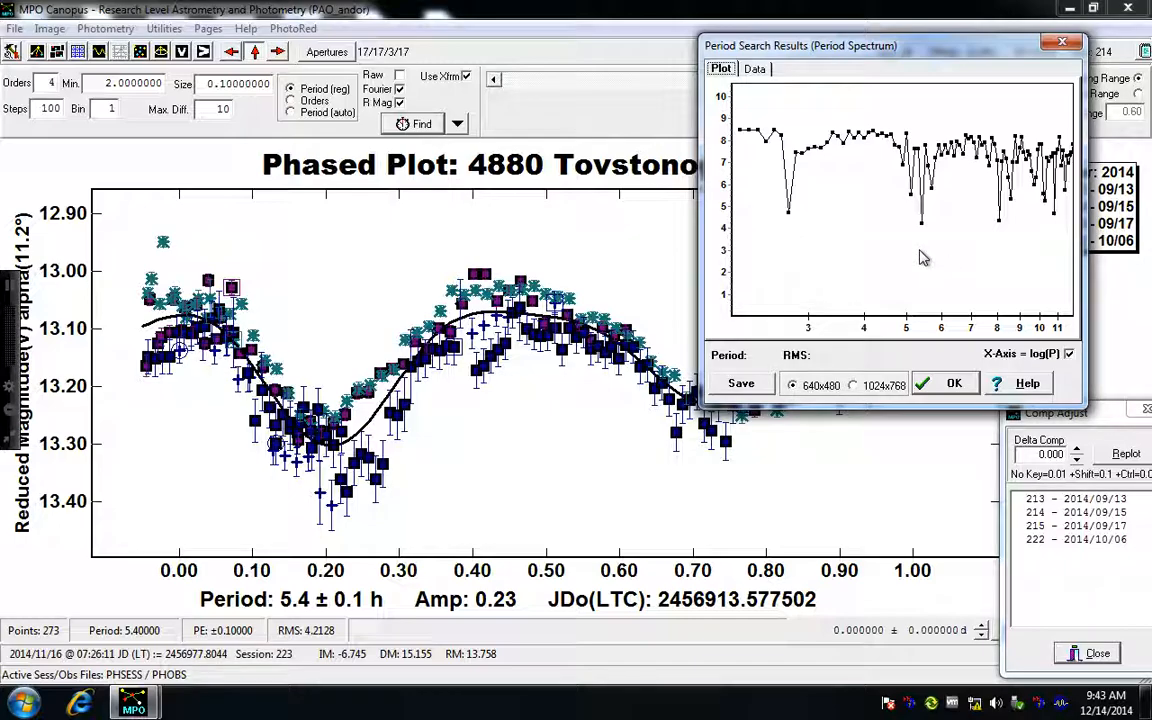
drag(932, 49, 936, 80)
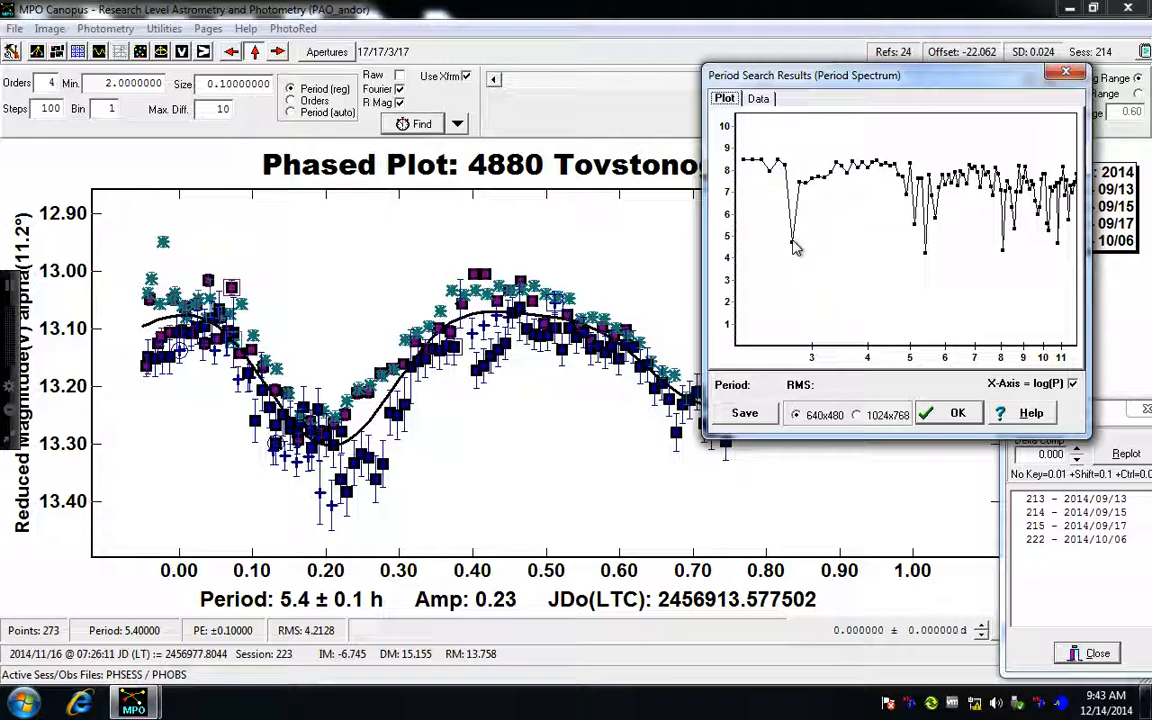
drag(920, 82, 1090, 37)
drag(1100, 420, 995, 375)
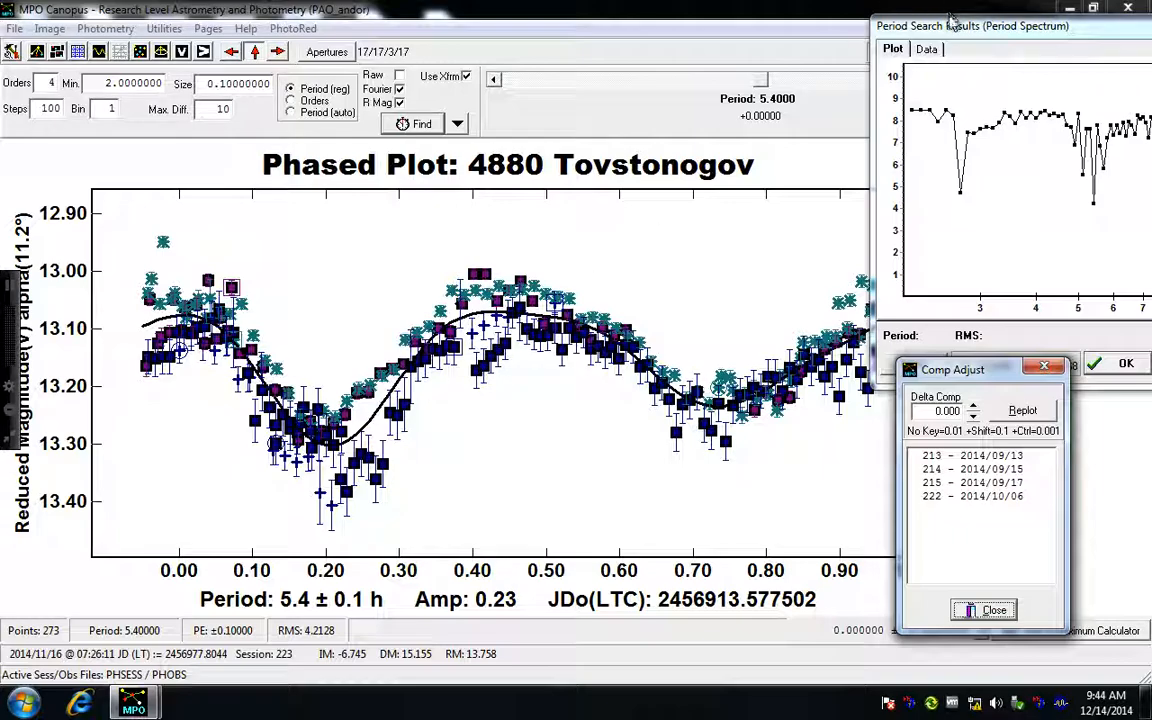
drag(926, 22, 1122, 315)
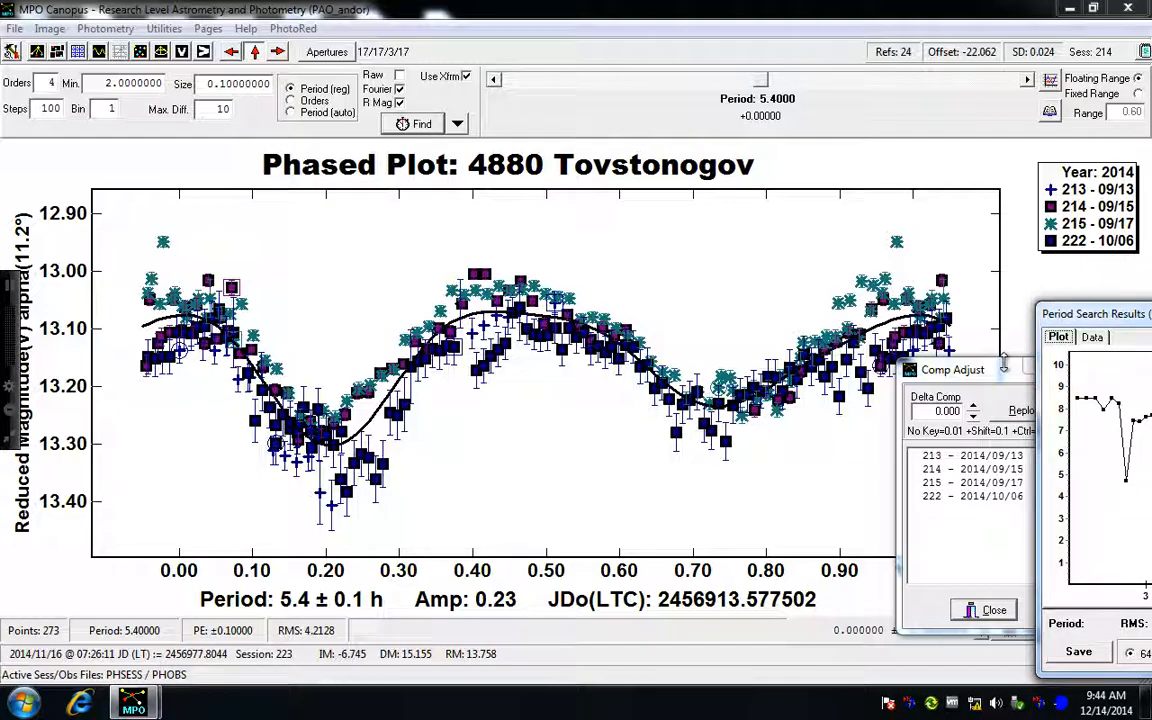
drag(1008, 374, 954, 34)
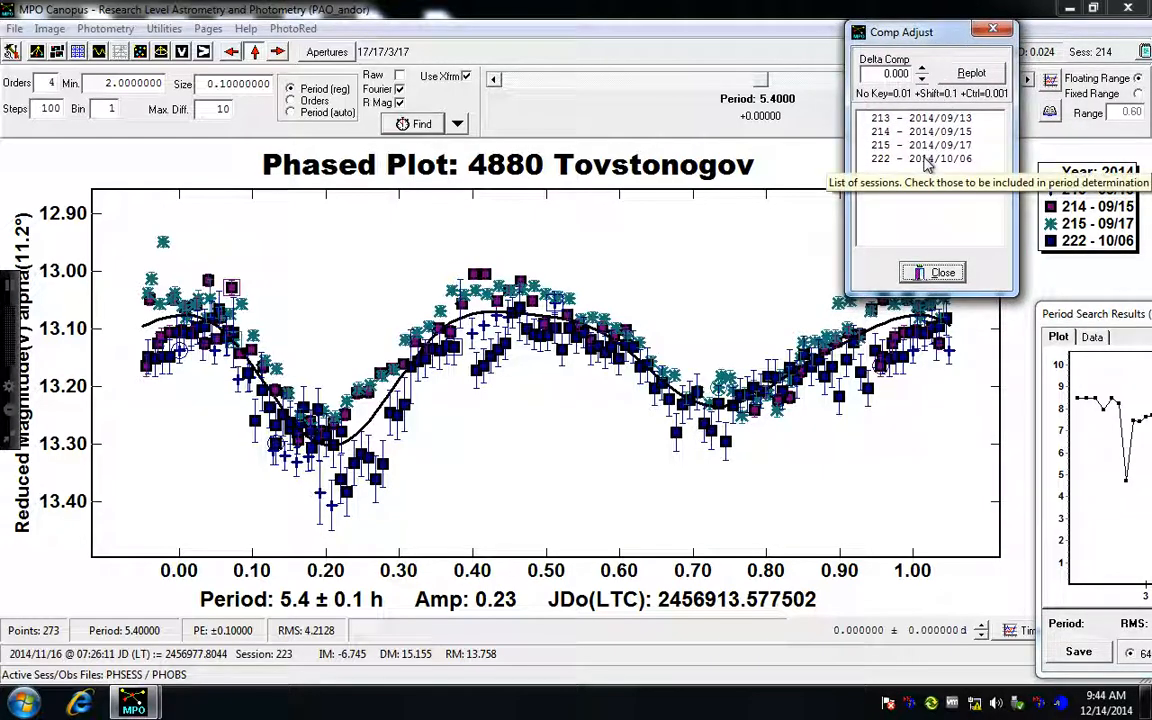
Adjust session 222 to a Delta Comp of -0.030 and then -0.040, replotting the phased curve after each change.
click(926, 159)
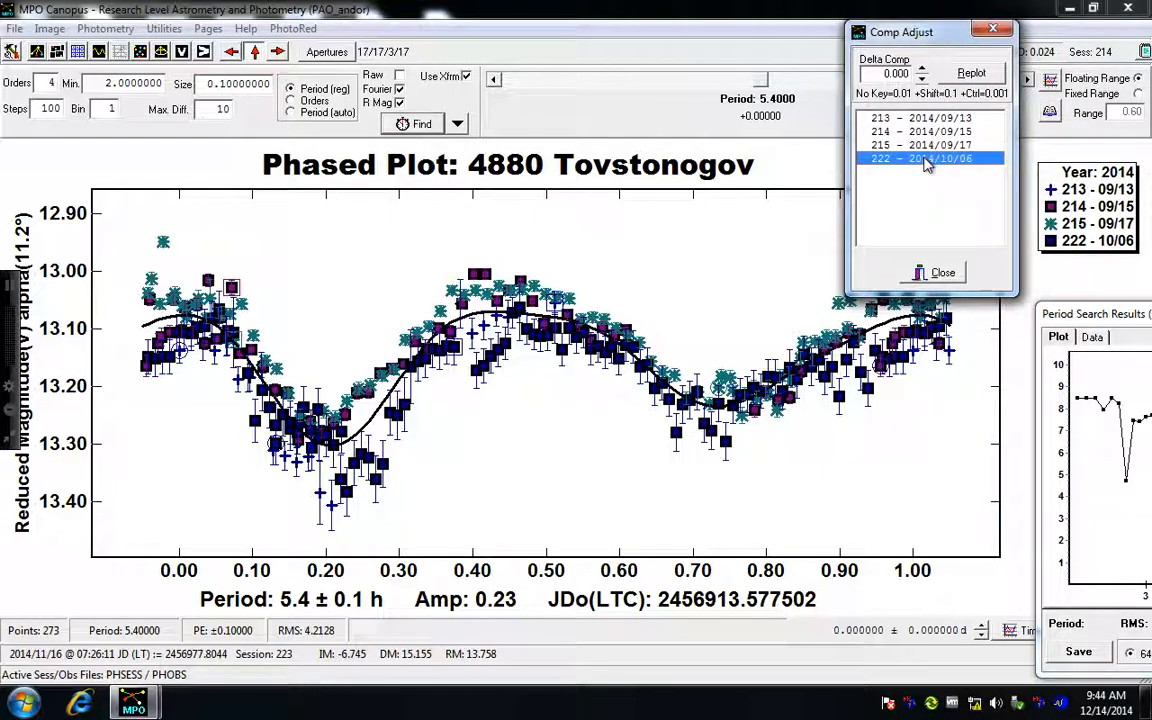
click(923, 78)
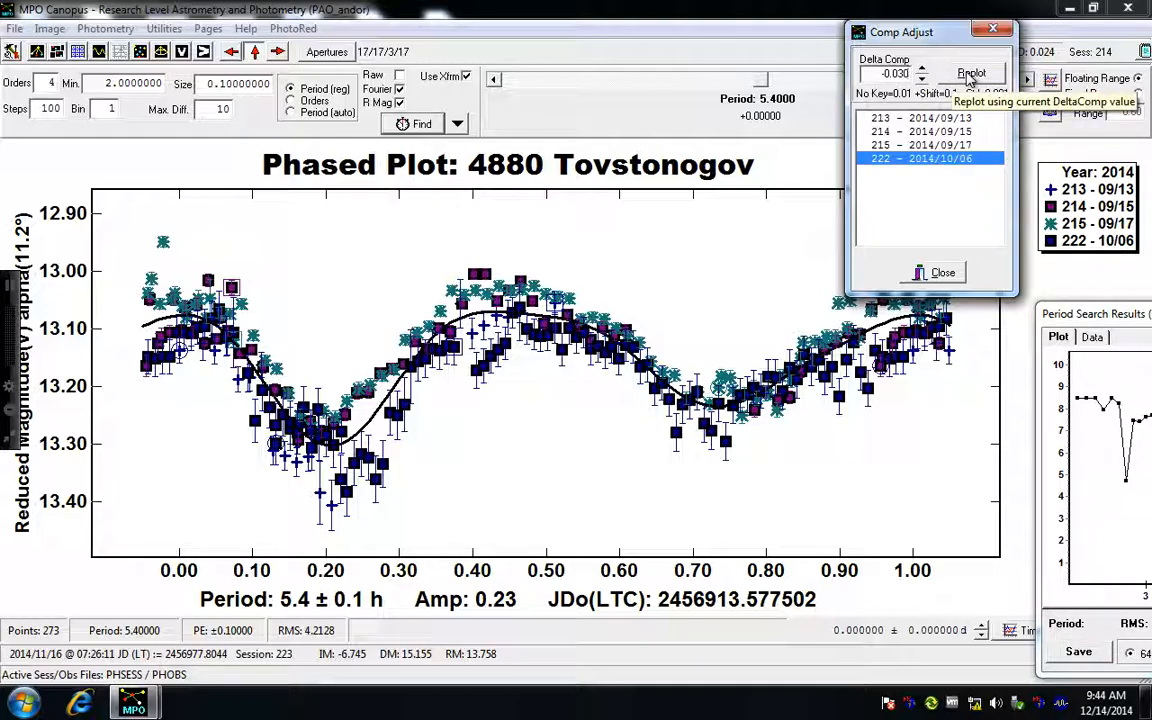
click(968, 76)
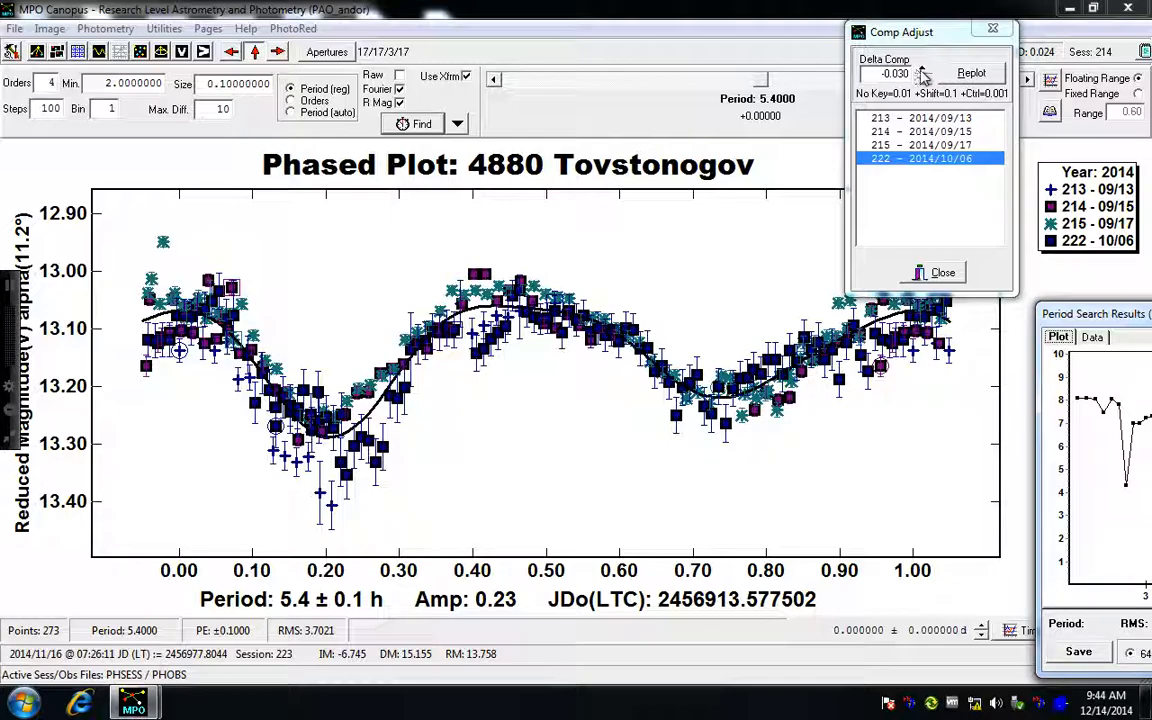
click(922, 78)
click(967, 76)
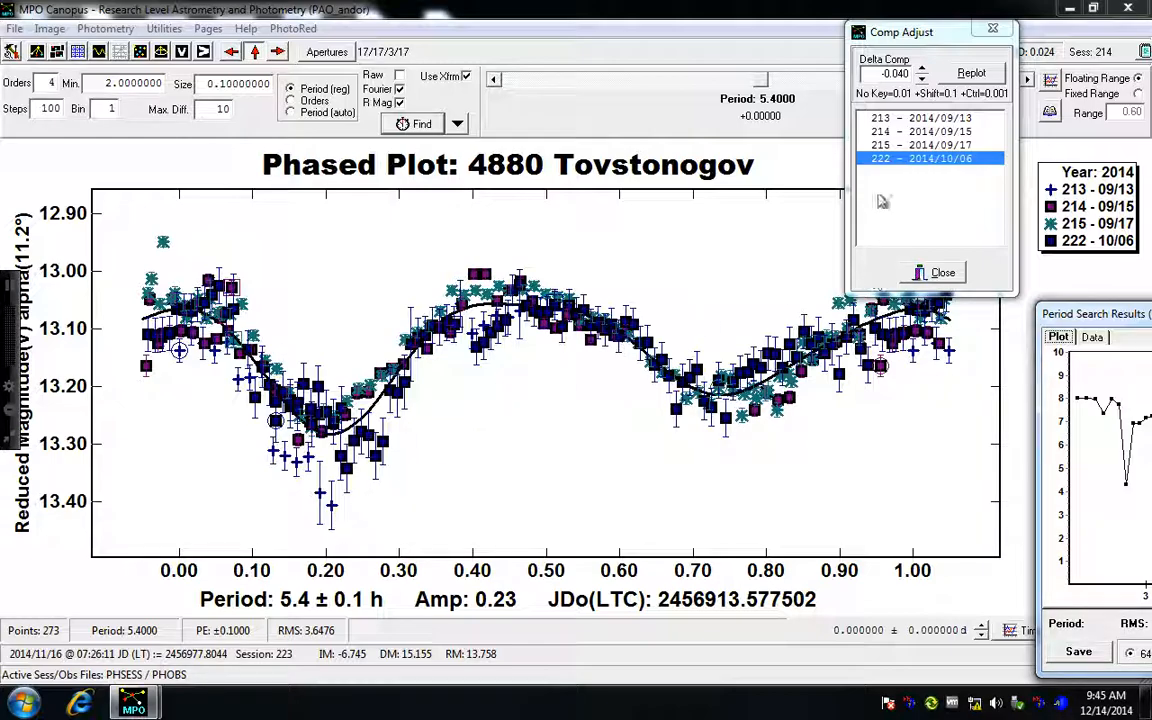
Adjust session 213 to a Delta Comp of -0.030 and then -0.040, replotting each time, and clear the Comp Adjust window off the plot.
click(884, 121)
click(922, 70)
click(922, 70)
click(922, 70)
click(922, 78)
click(922, 78)
click(971, 73)
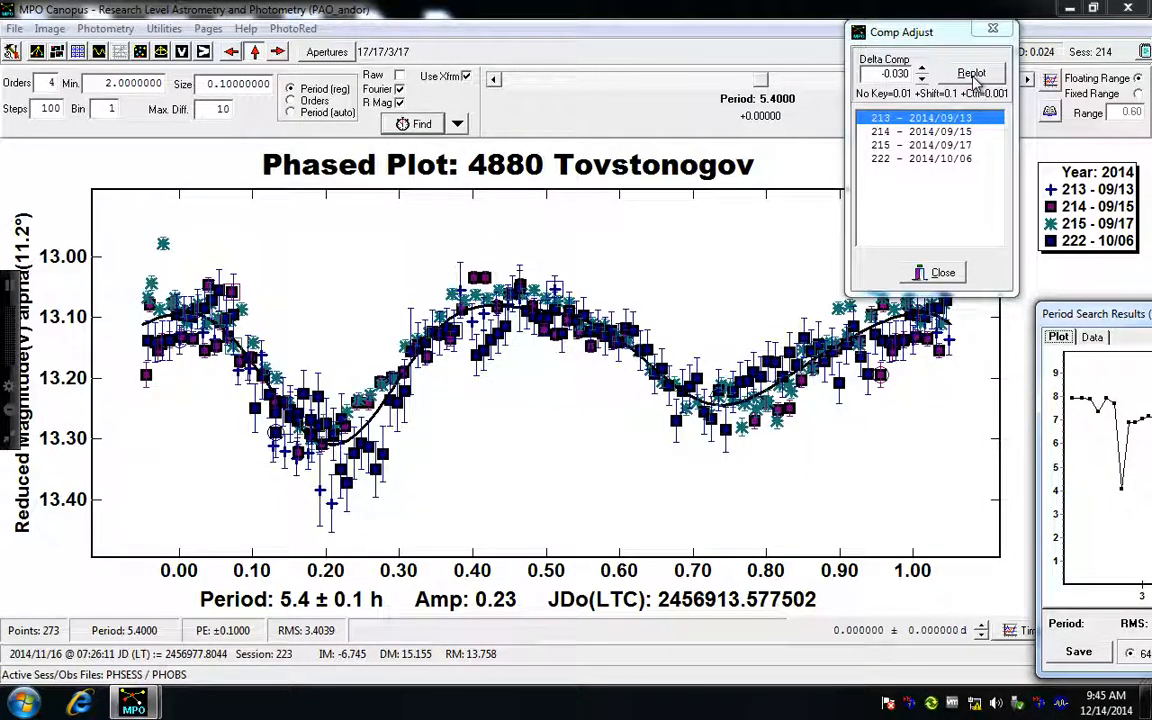
click(922, 78)
click(972, 74)
drag(959, 36, 992, 427)
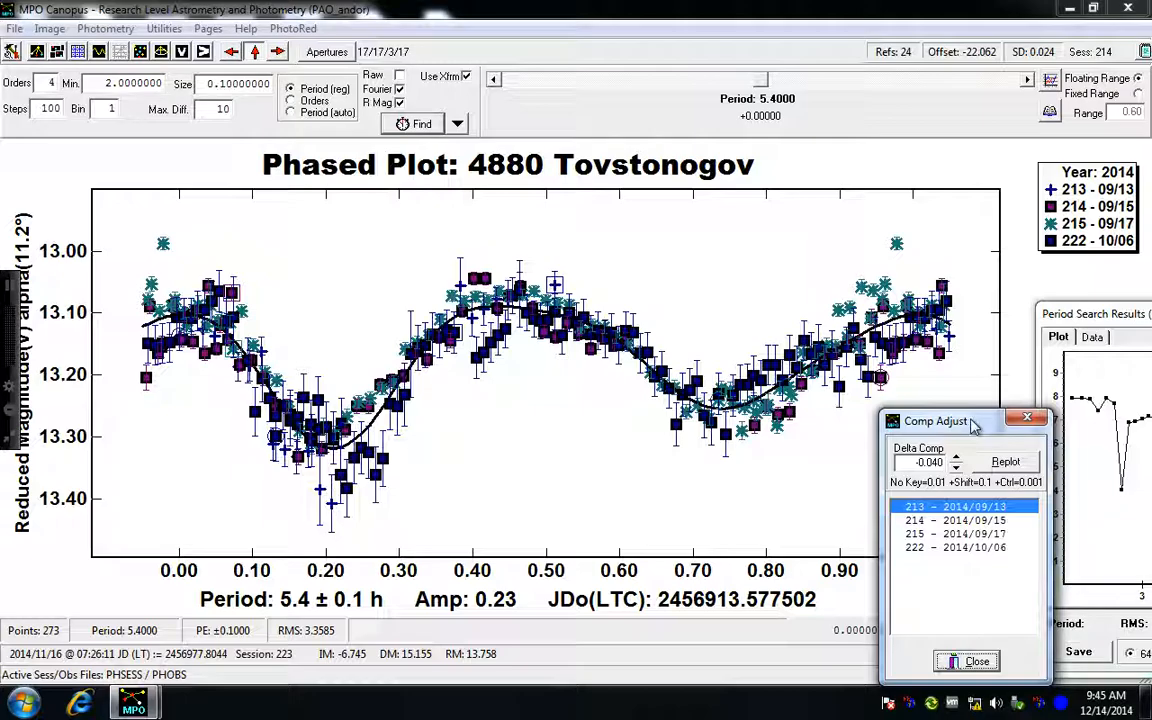
drag(978, 427, 1098, 116)
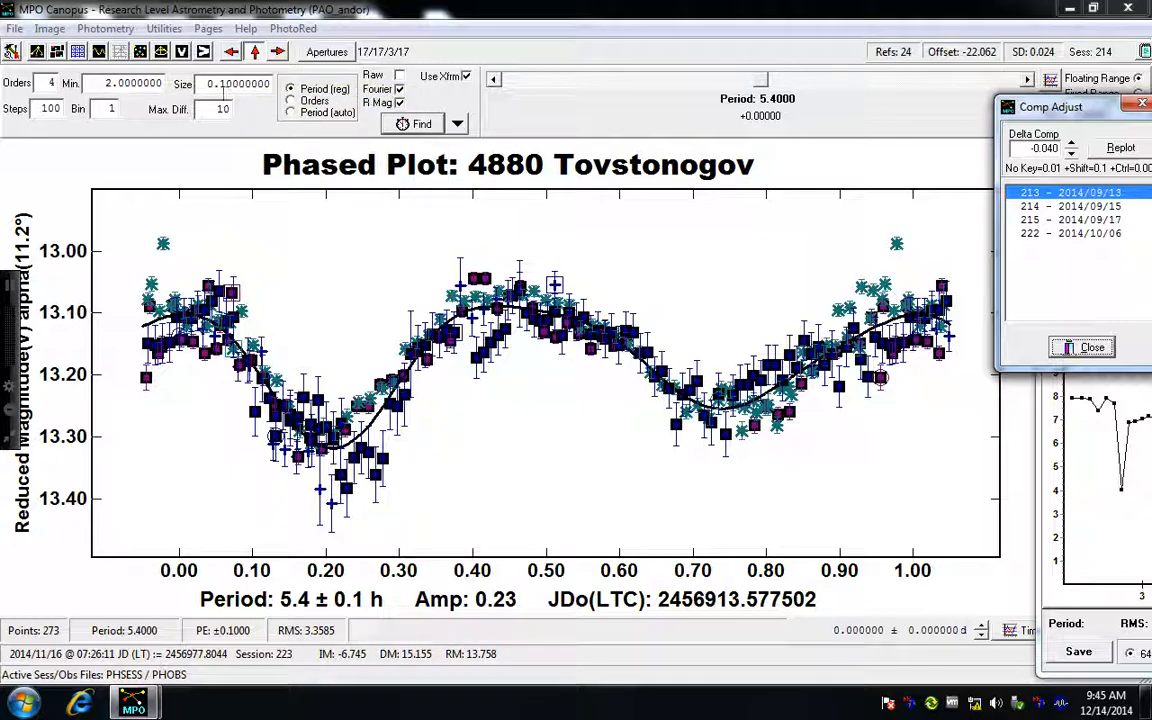
Rerun the period search on all four sessions with a minimum period of 5.0, a step size of 0.001 and 1000 steps.
click(110, 84)
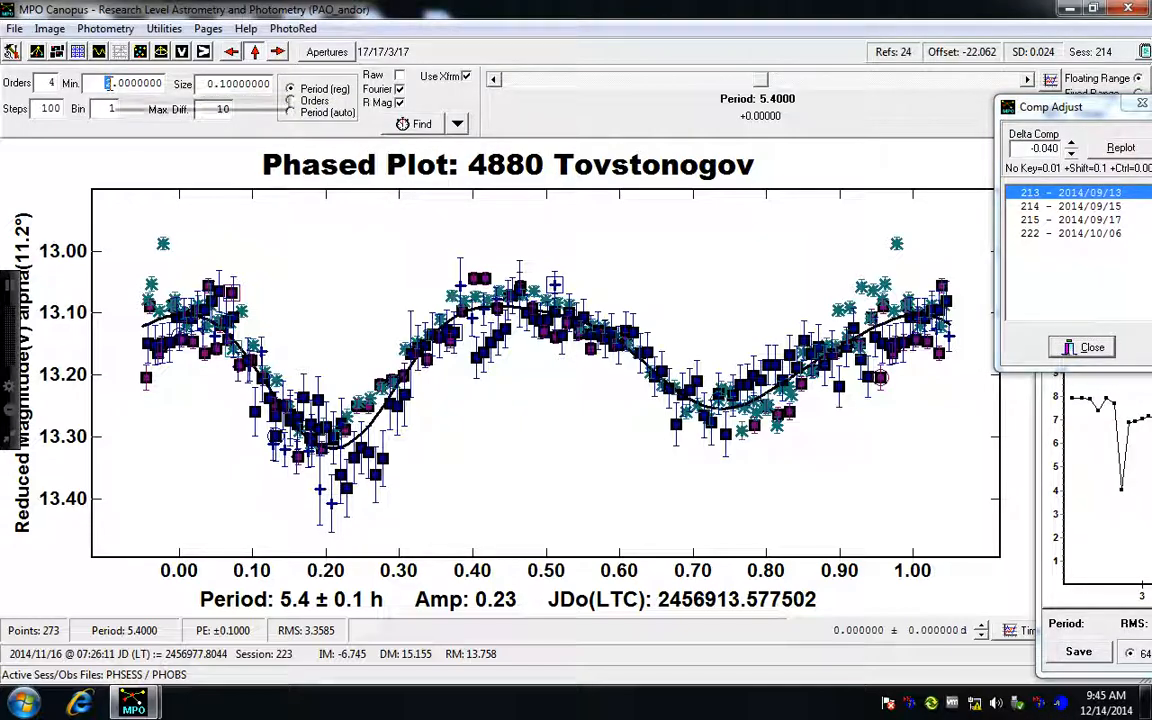
text(5)
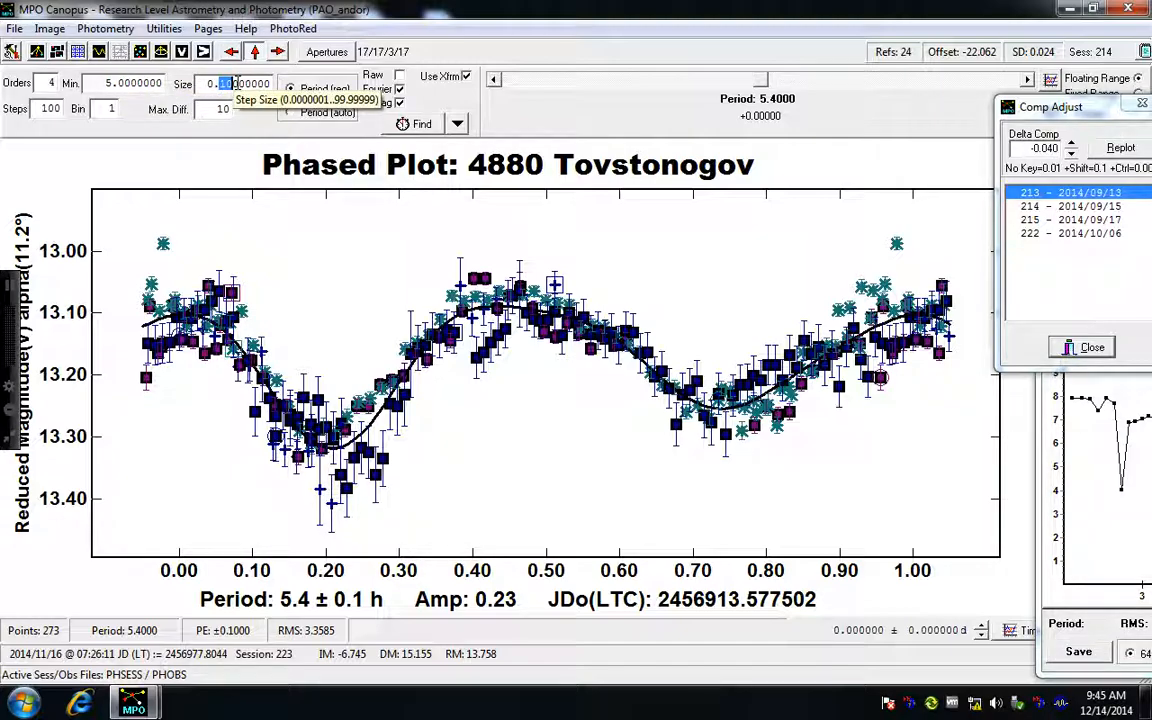
text(00)
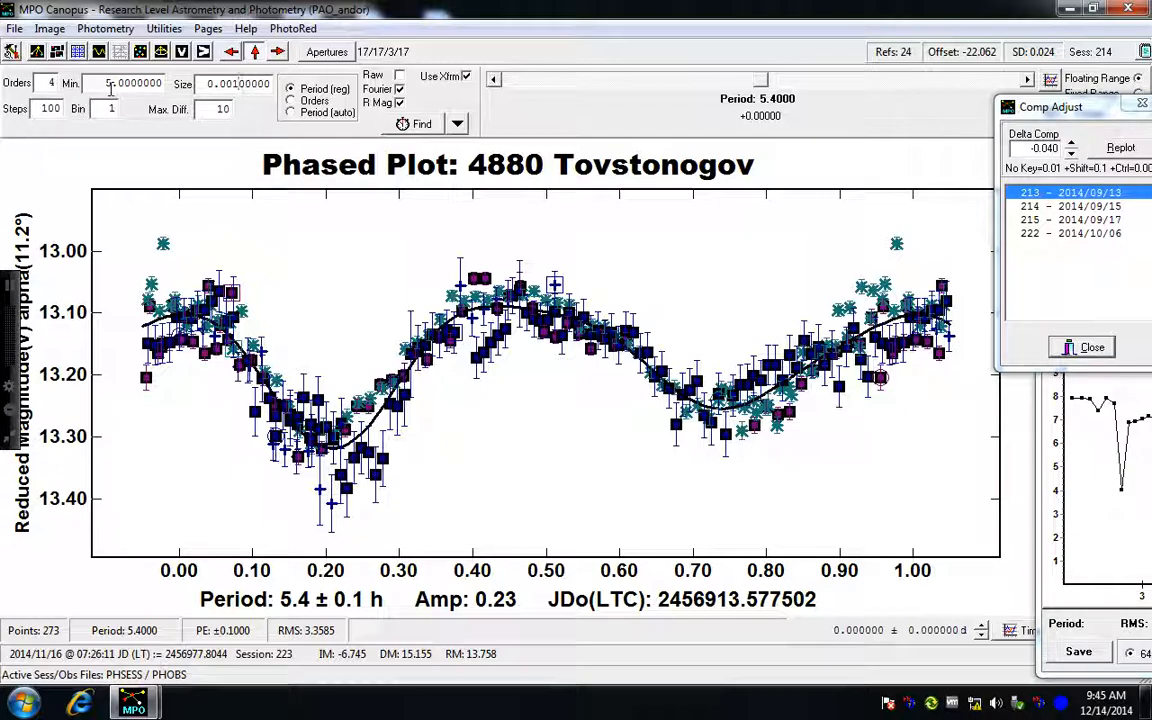
click(37, 107)
drag(38, 107, 62, 107)
text(1000)
key(Tab)
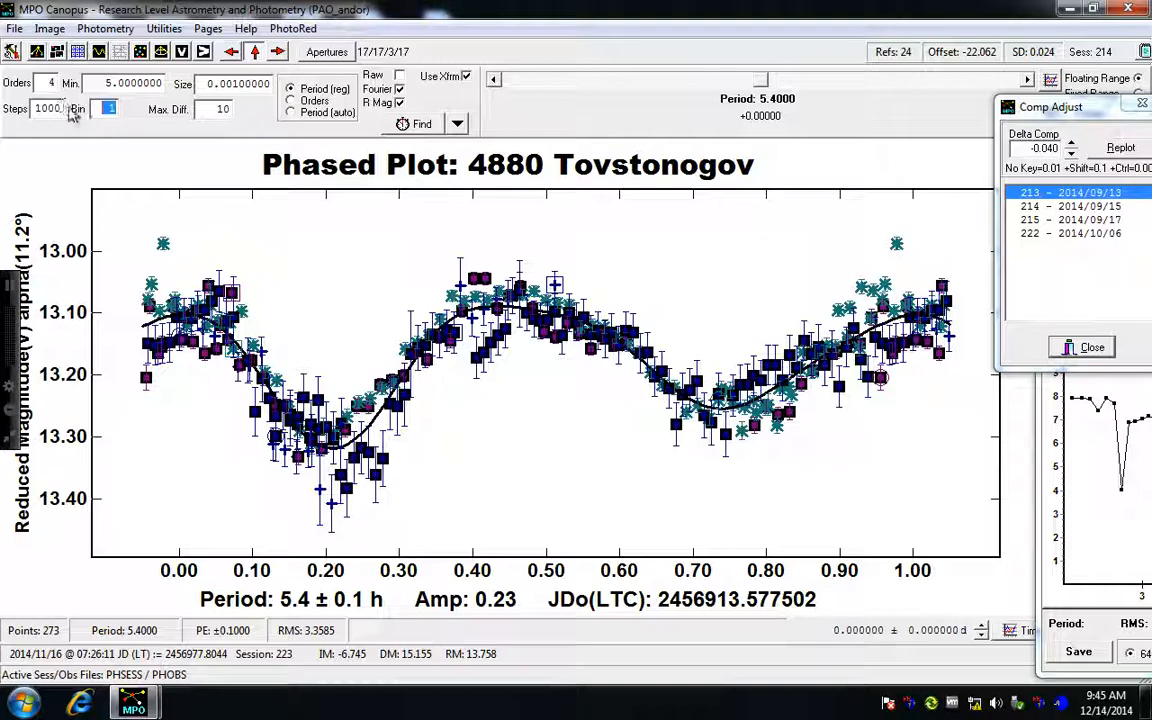
click(404, 128)
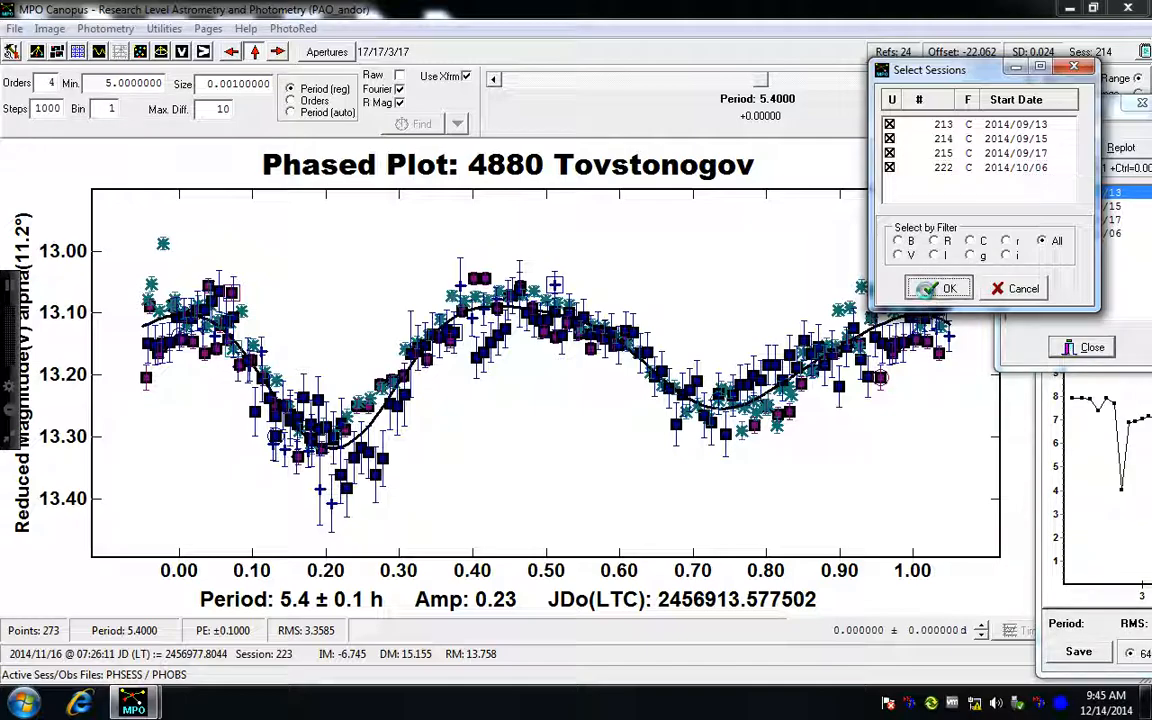
click(938, 289)
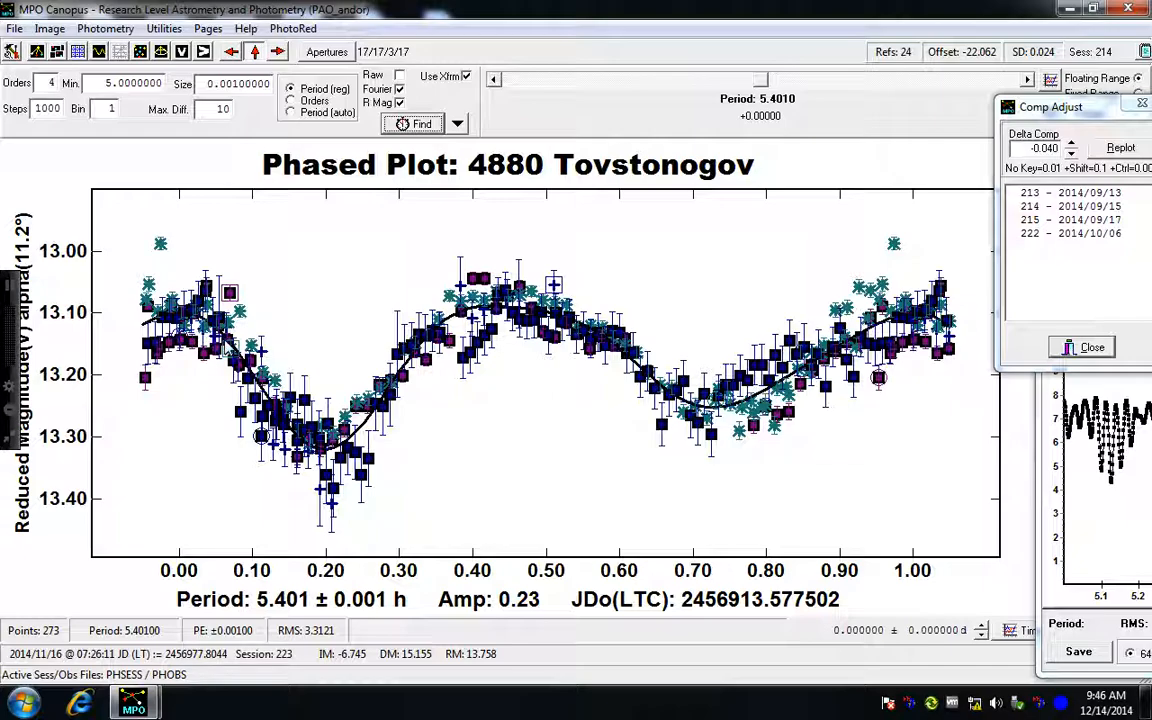
Rerun the period search on all four sessions with the Fourier fit set to 2 orders.
click(44, 83)
drag(44, 83, 60, 83)
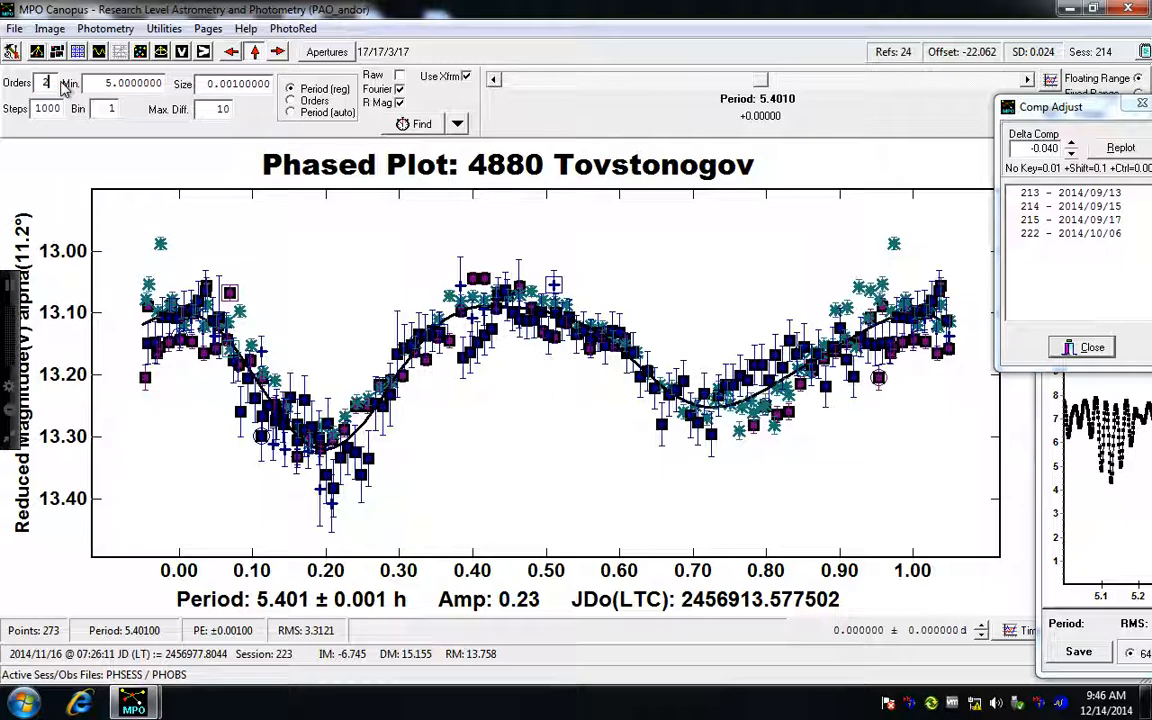
click(415, 123)
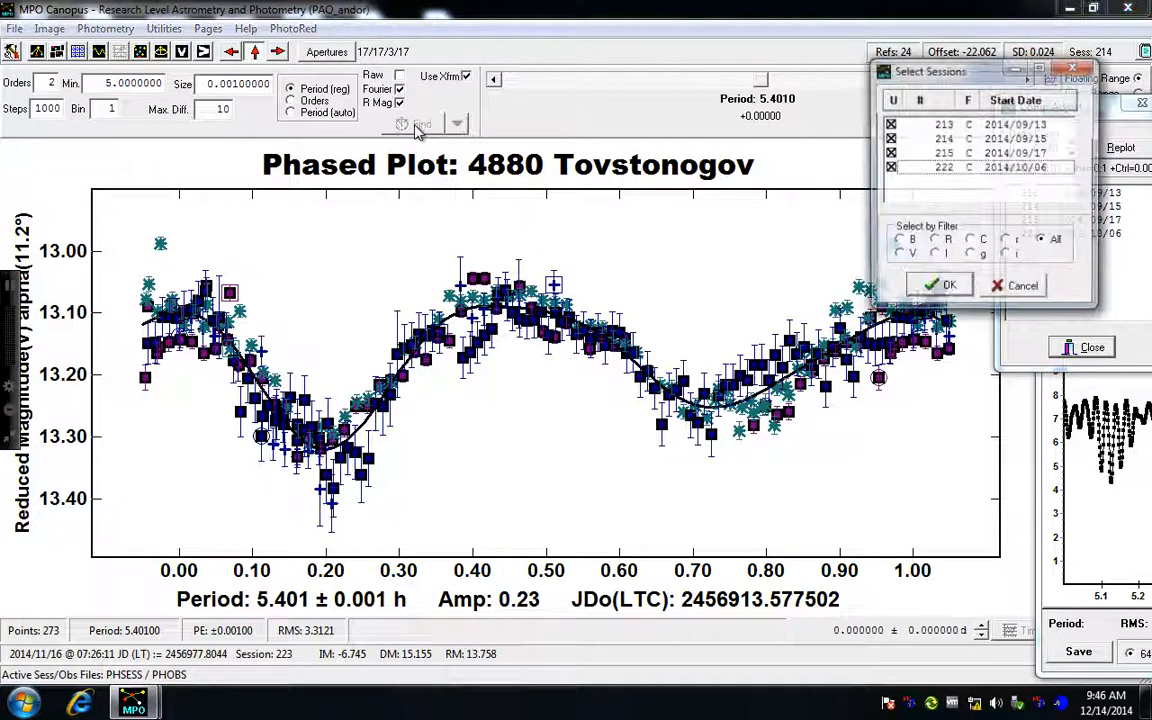
click(938, 288)
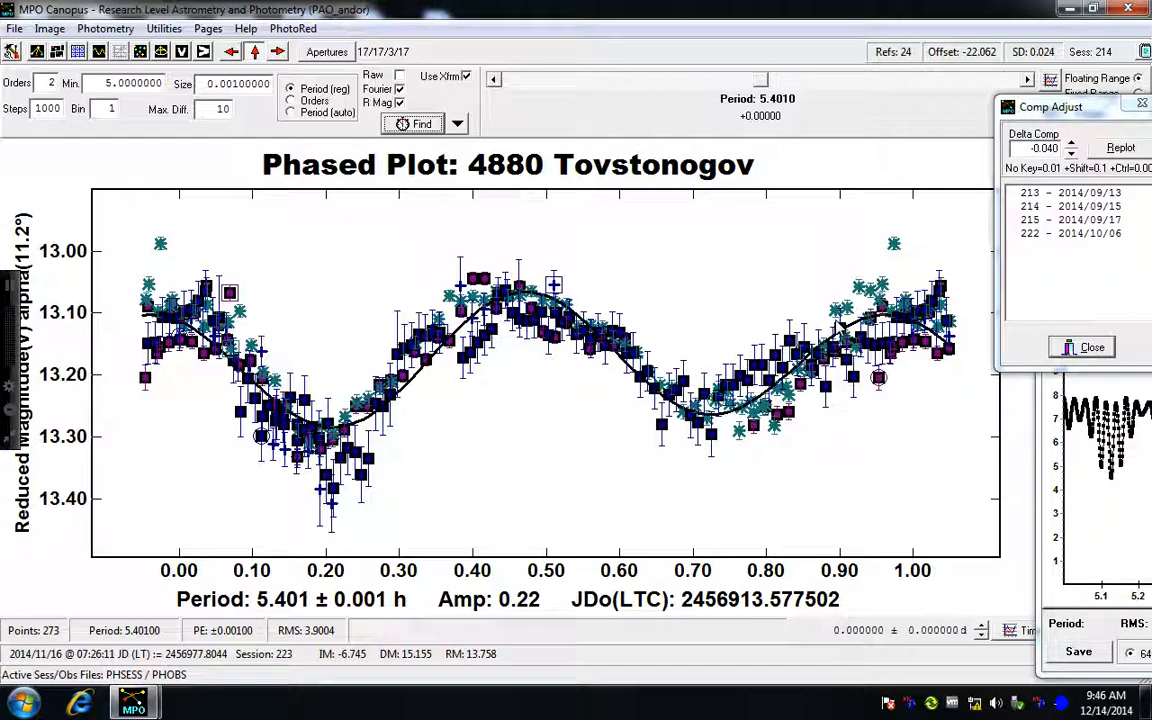
Set the Fourier fit back to 4 orders and rerun the period search on all four sessions.
double_click(48, 82)
text(4)
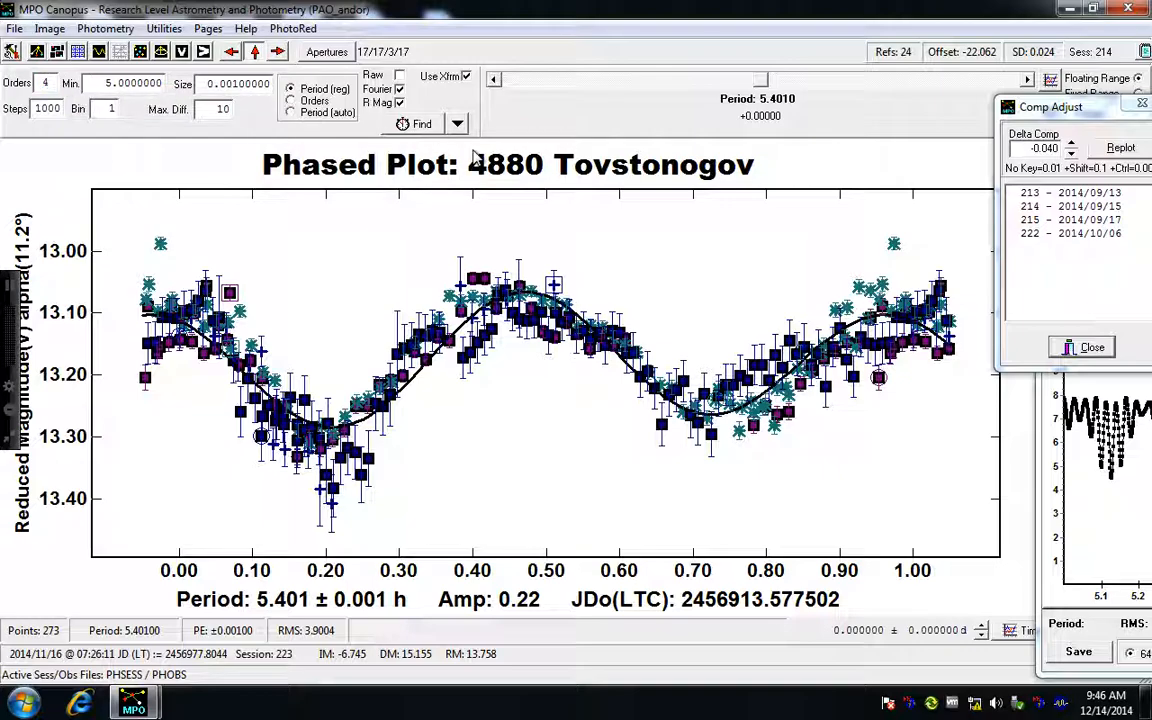
click(425, 127)
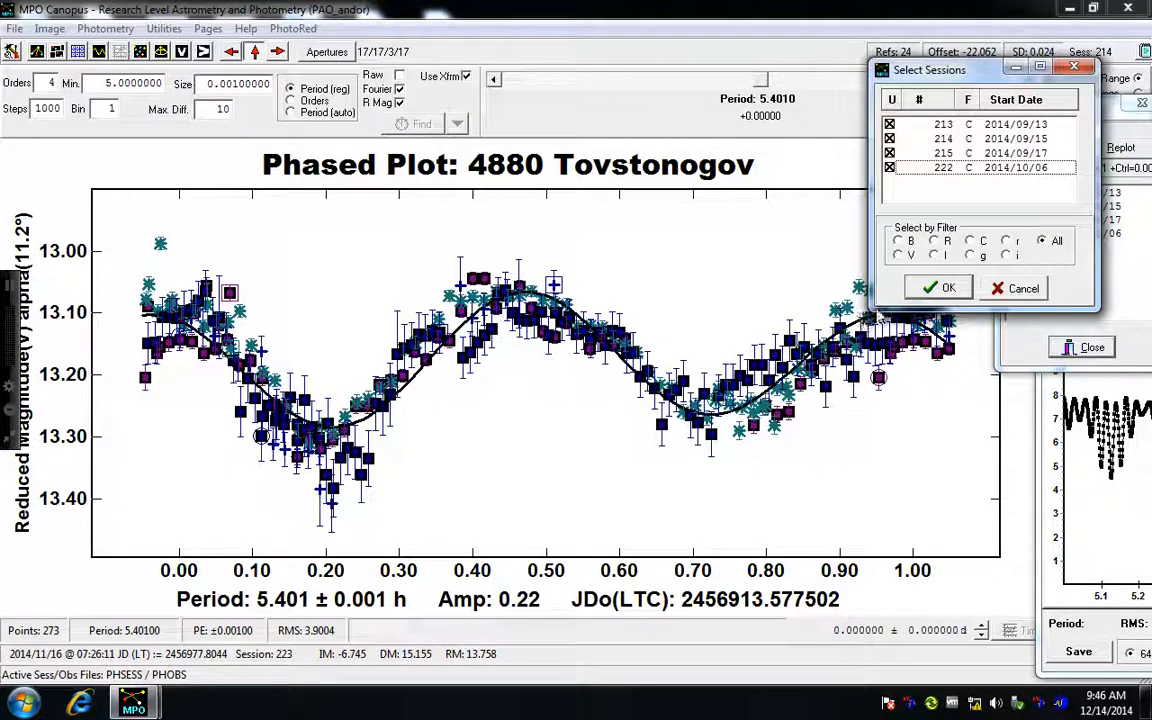
click(942, 288)
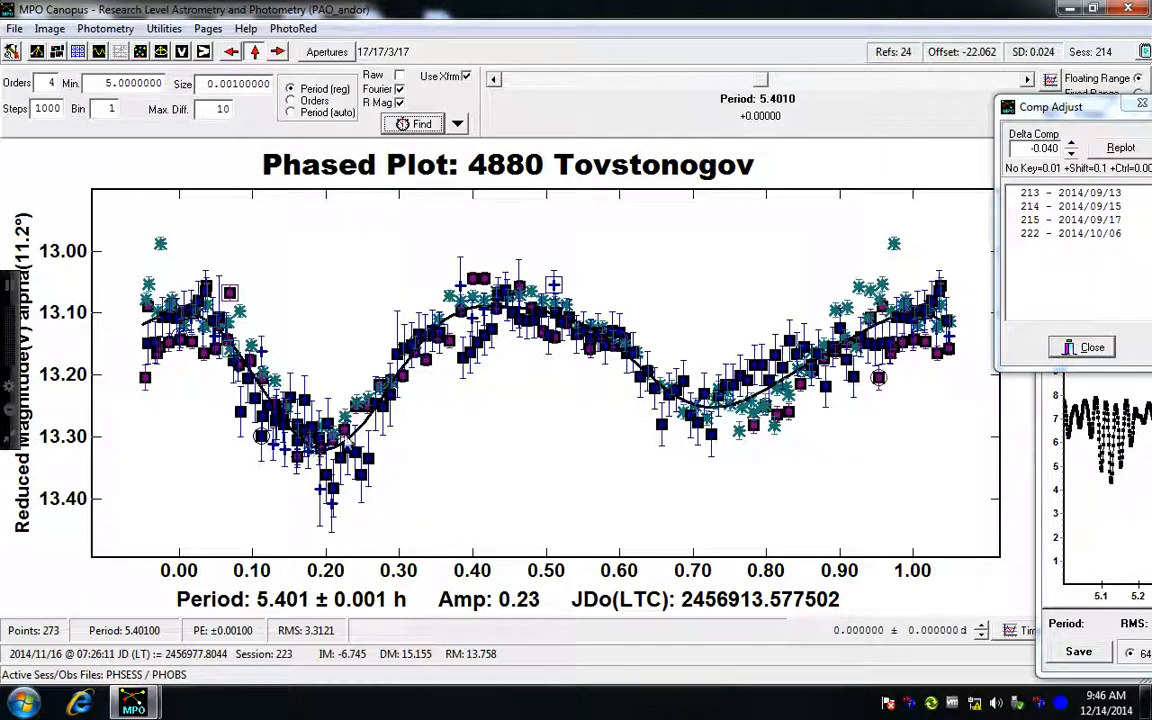
Rerun the period search on all four sessions with the Fourier fit raised to 10 orders.
double_click(46, 83)
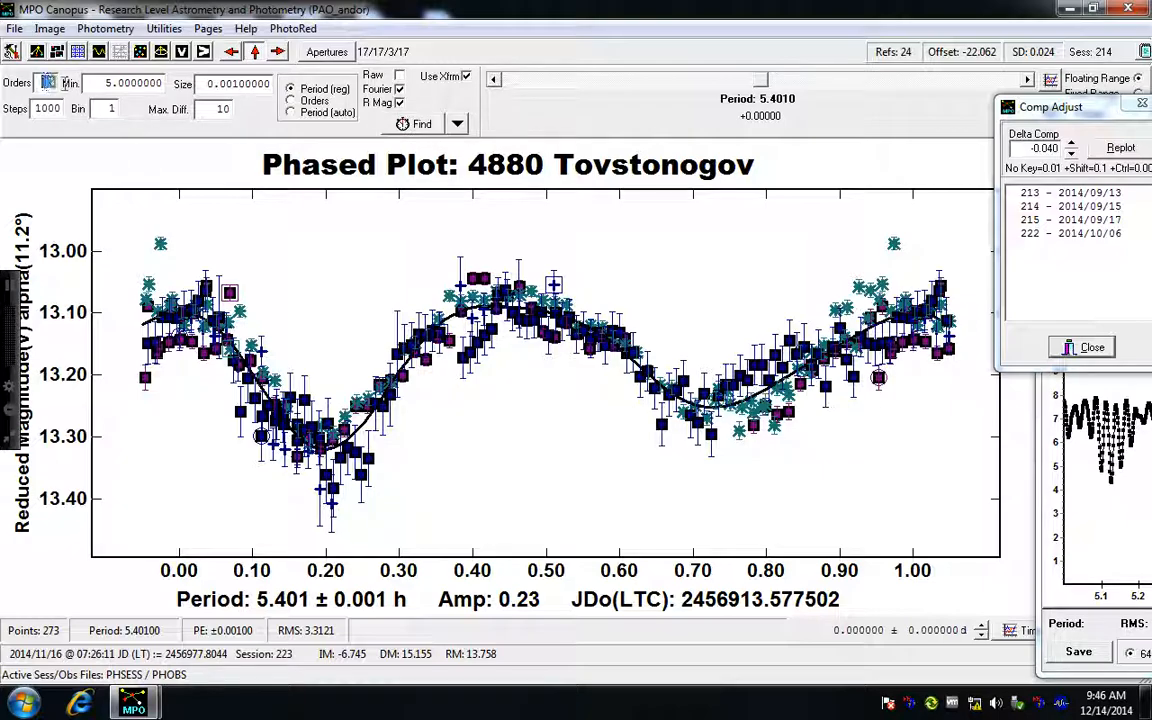
text(10)
key(Tab)
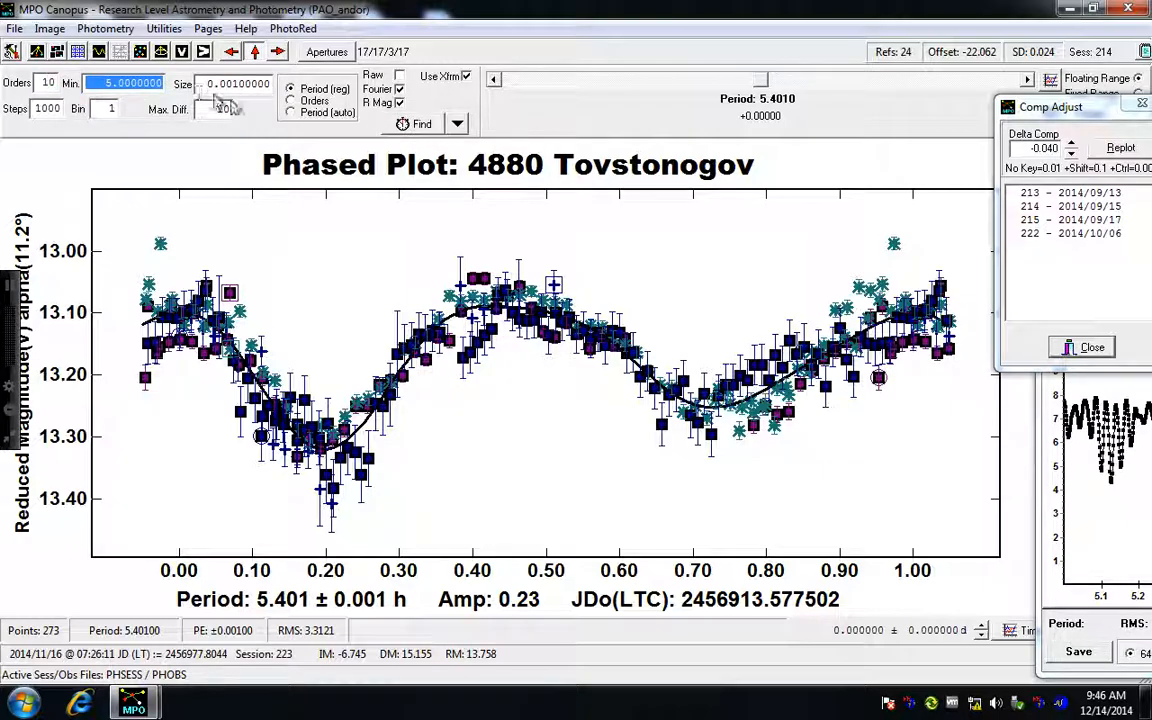
click(424, 128)
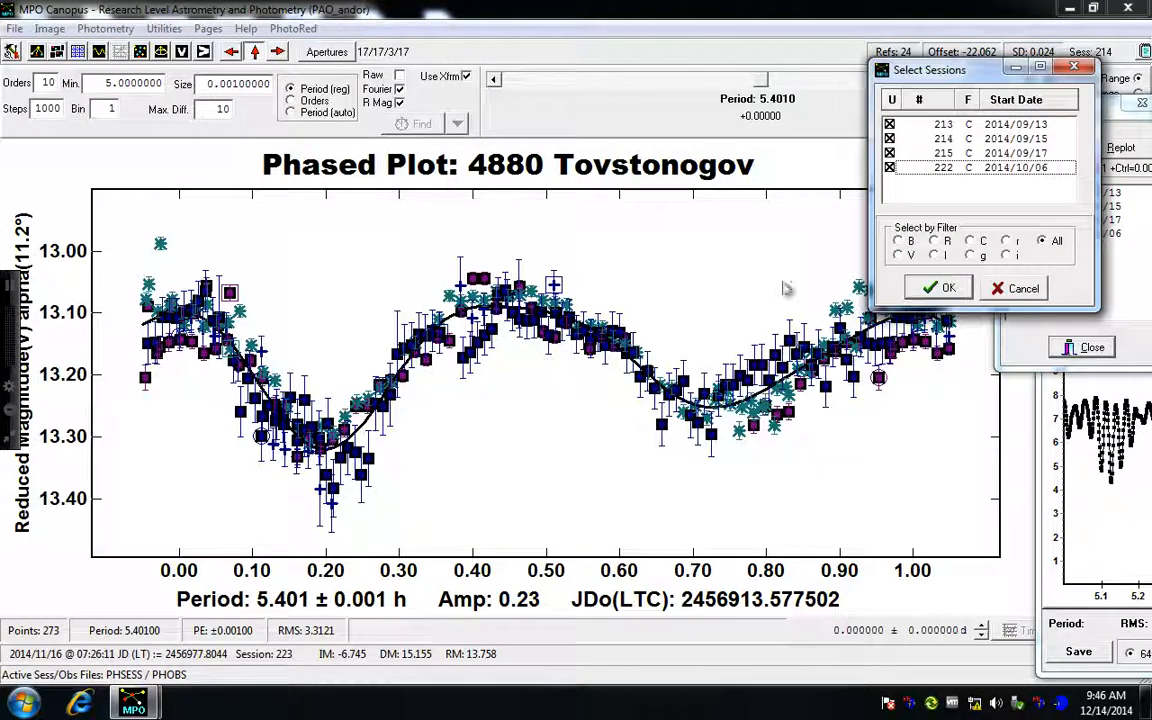
click(940, 287)
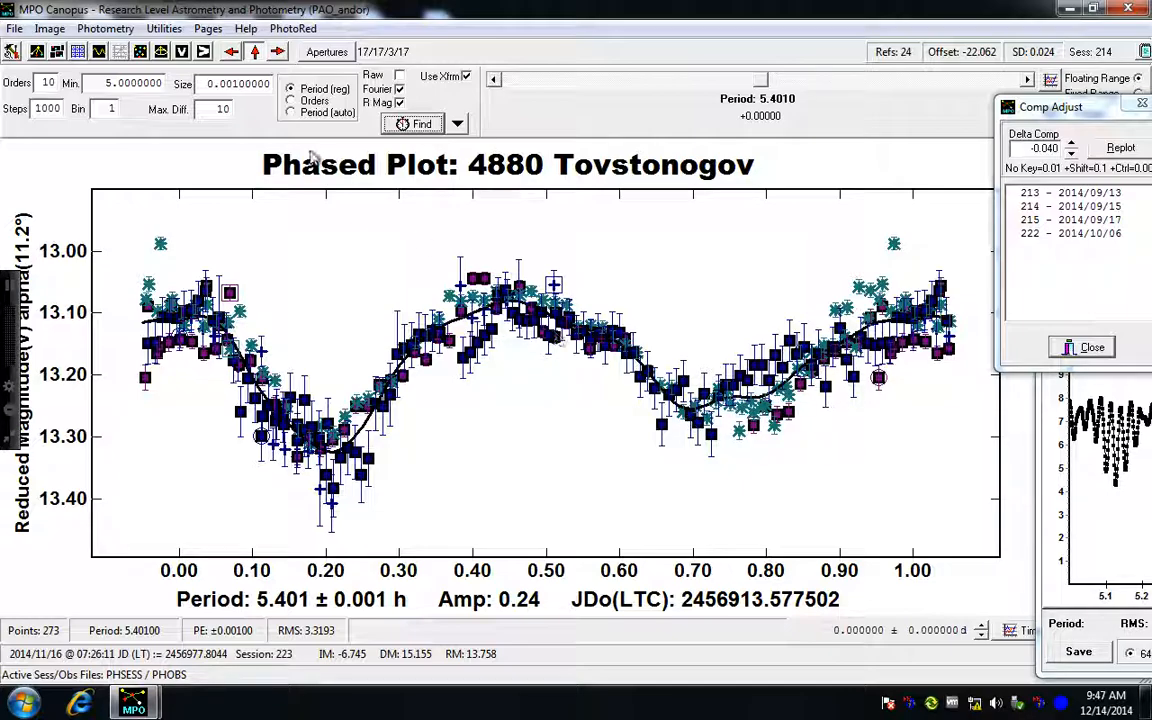
Return the Fourier fit from the high-order trial to 4 orders and repeat the four-session period search.
double_click(45, 83)
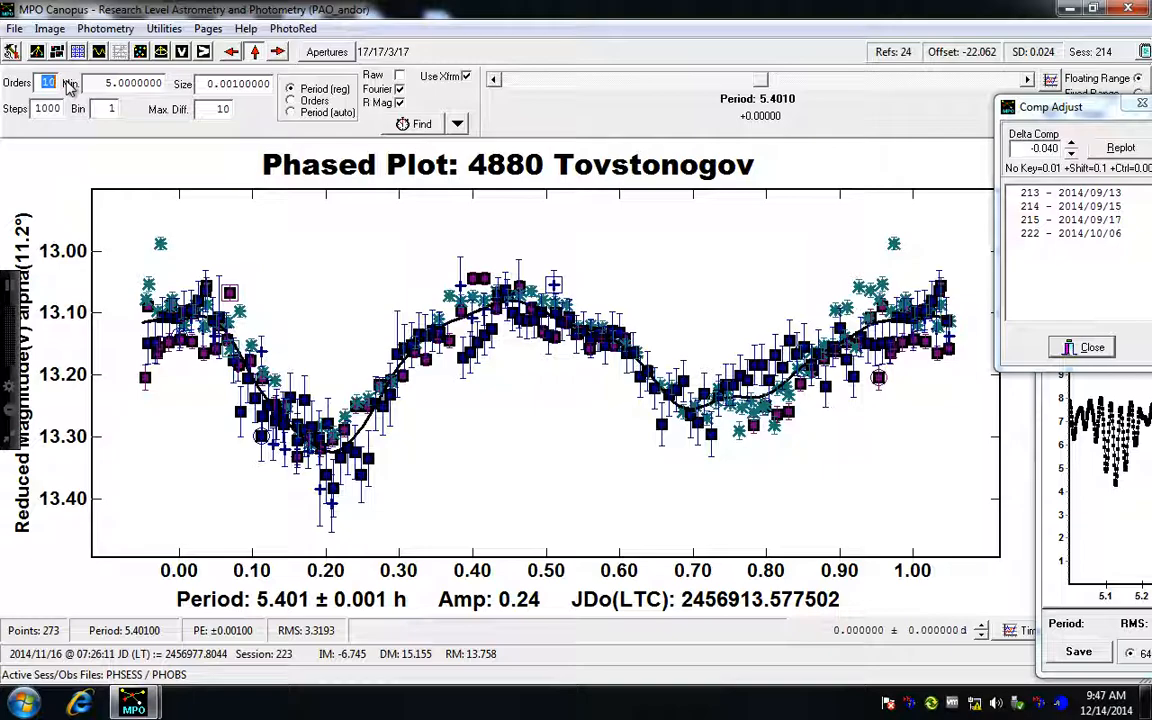
text(4)
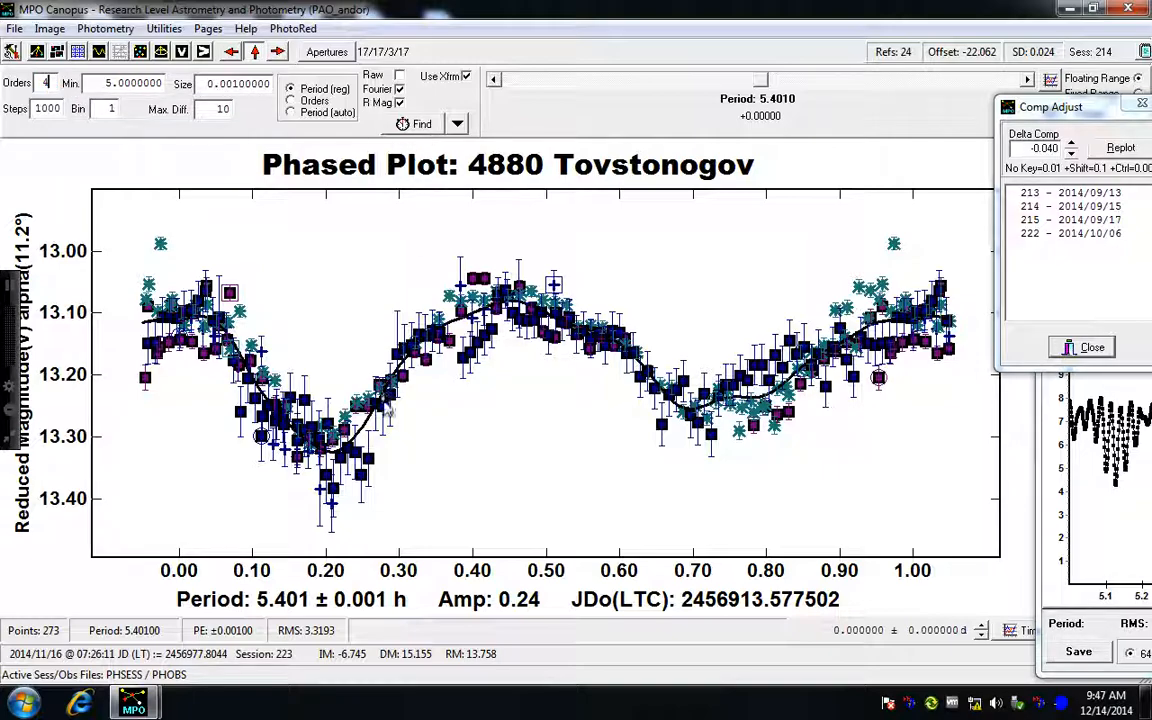
click(398, 122)
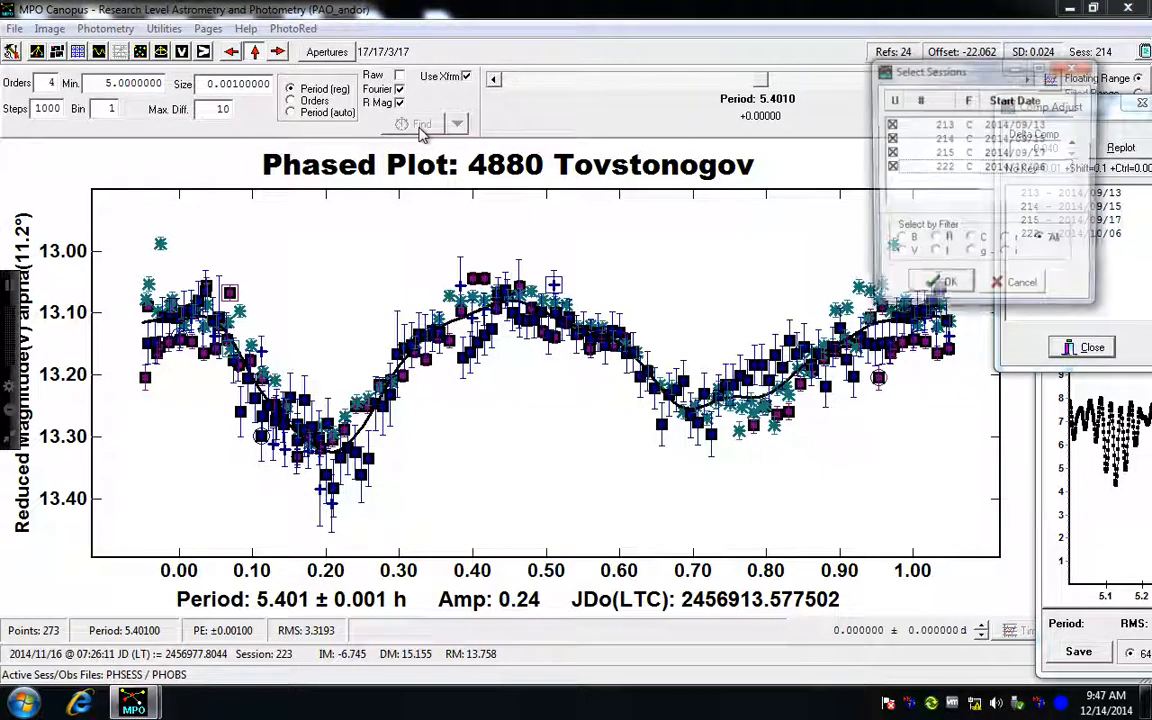
click(945, 288)
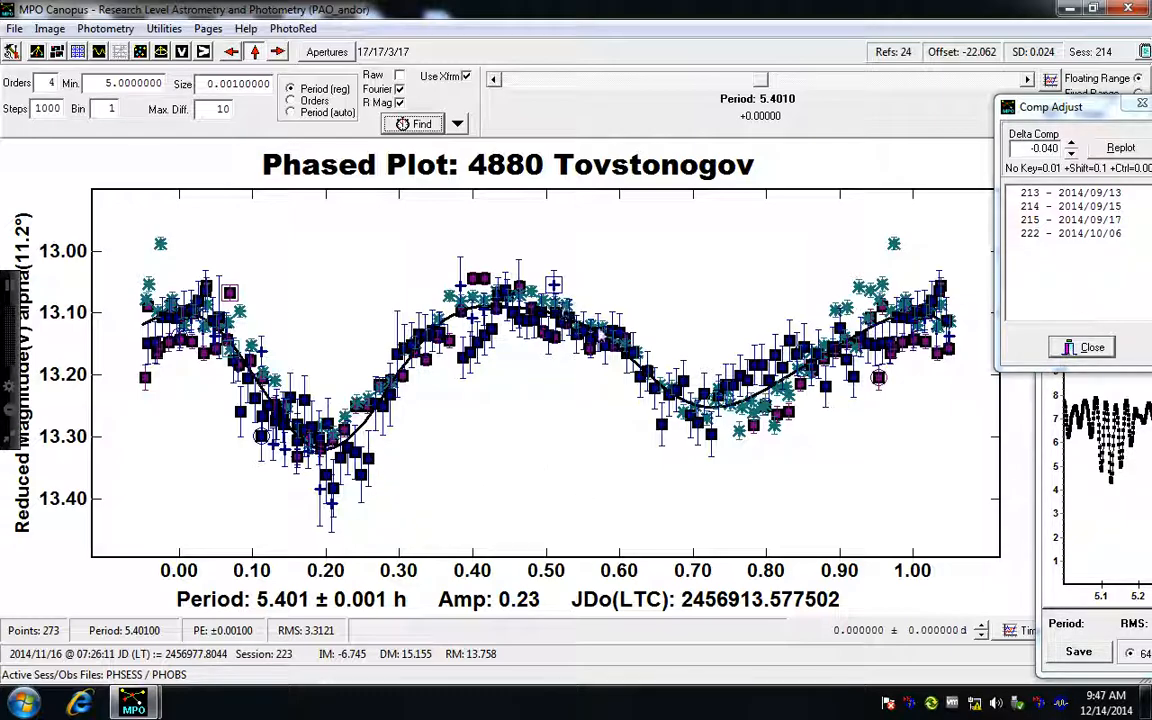
Bring the whole period spectrum into view by rearranging it and the Comp Adjust window, and examine its minima.
click(1073, 108)
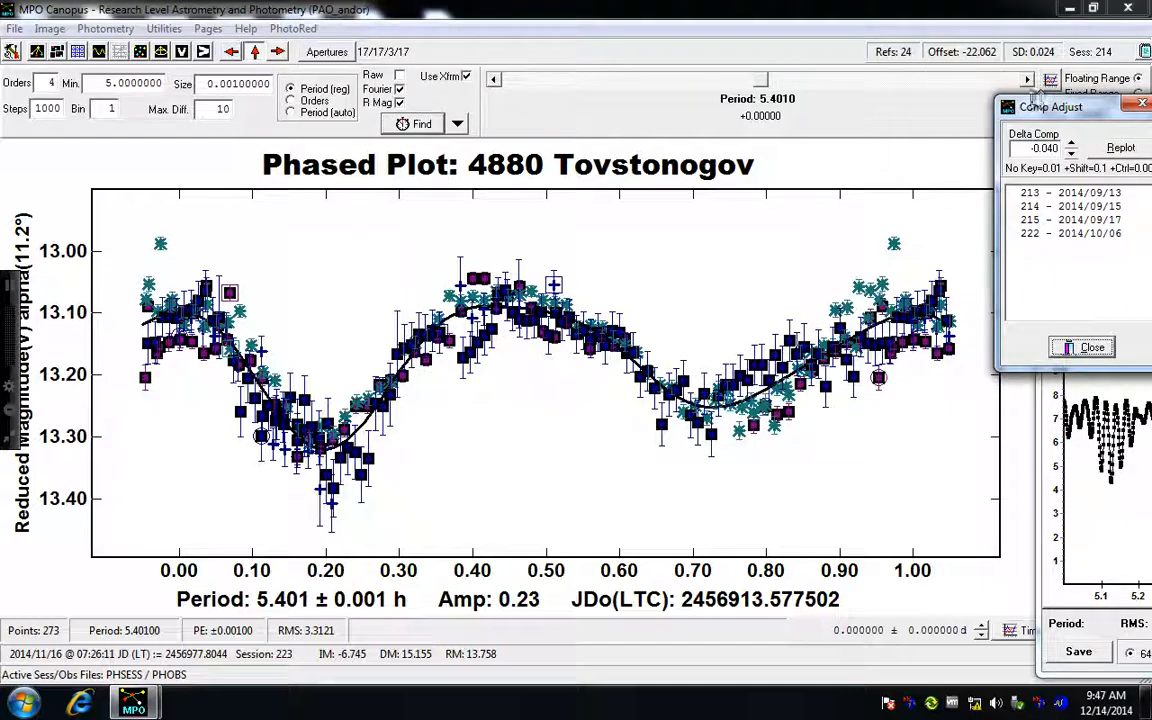
drag(1095, 108, 1037, 21)
drag(1134, 315, 812, 120)
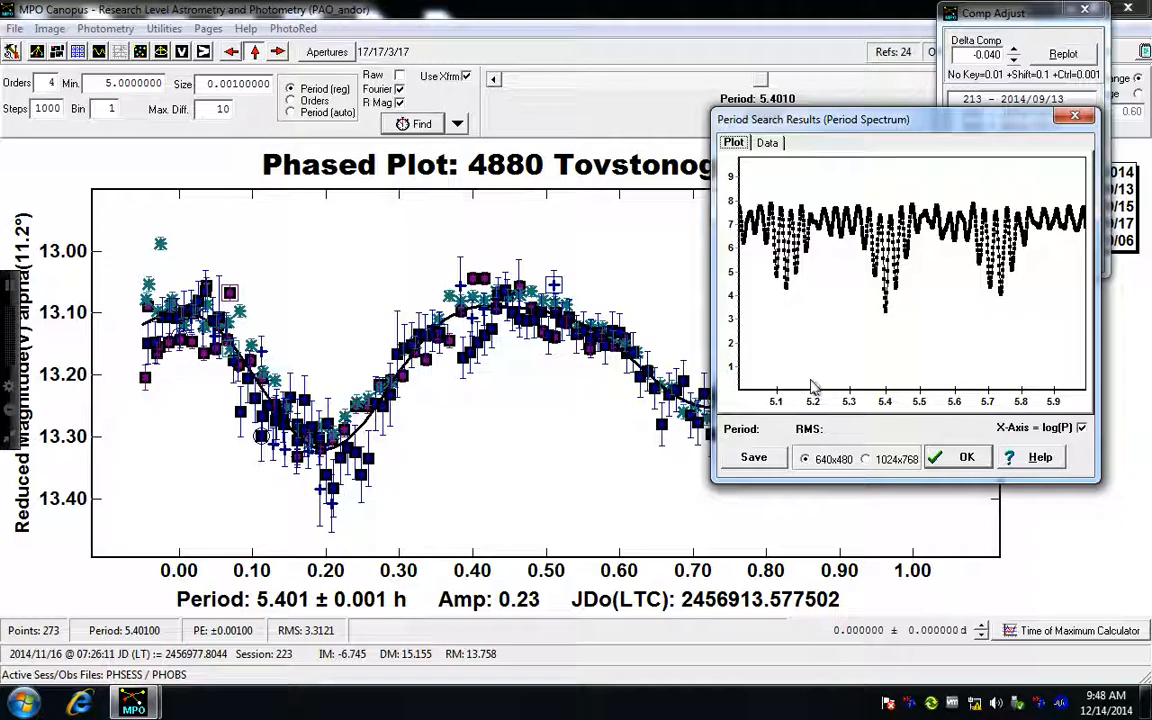
drag(760, 119, 842, 119)
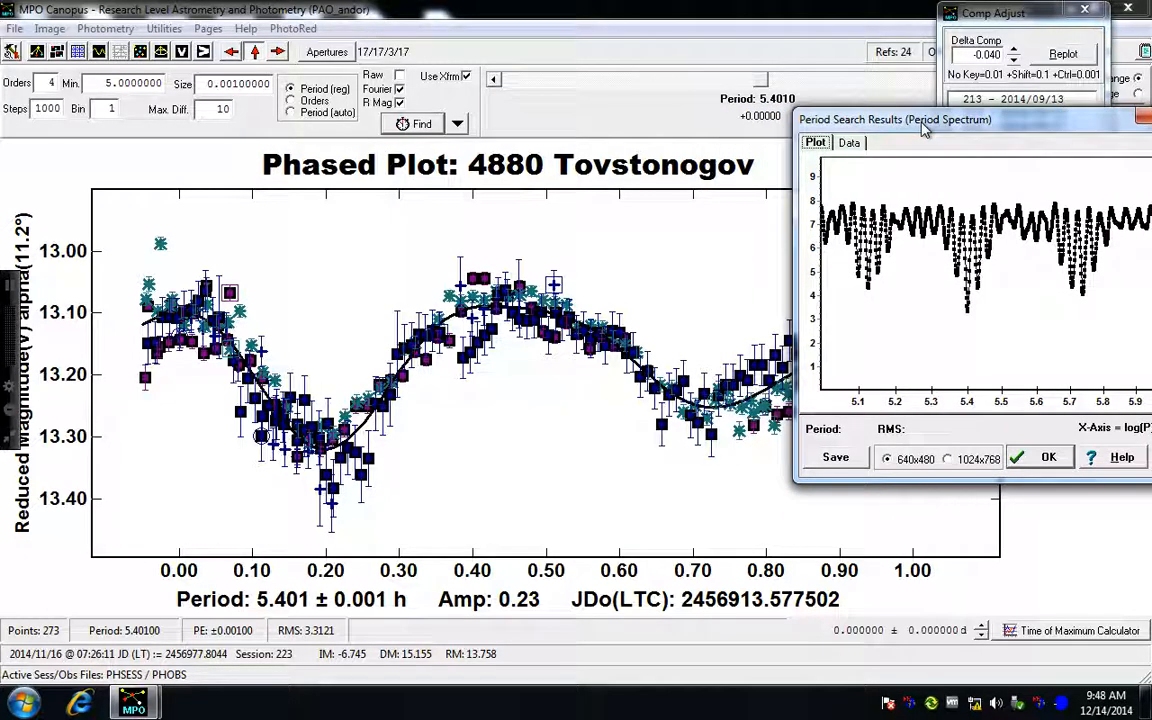
Run the period search on all four sessions from a minimum period of 5.1 with 100 steps, and compare the phased curve with the spectrum.
click(116, 82)
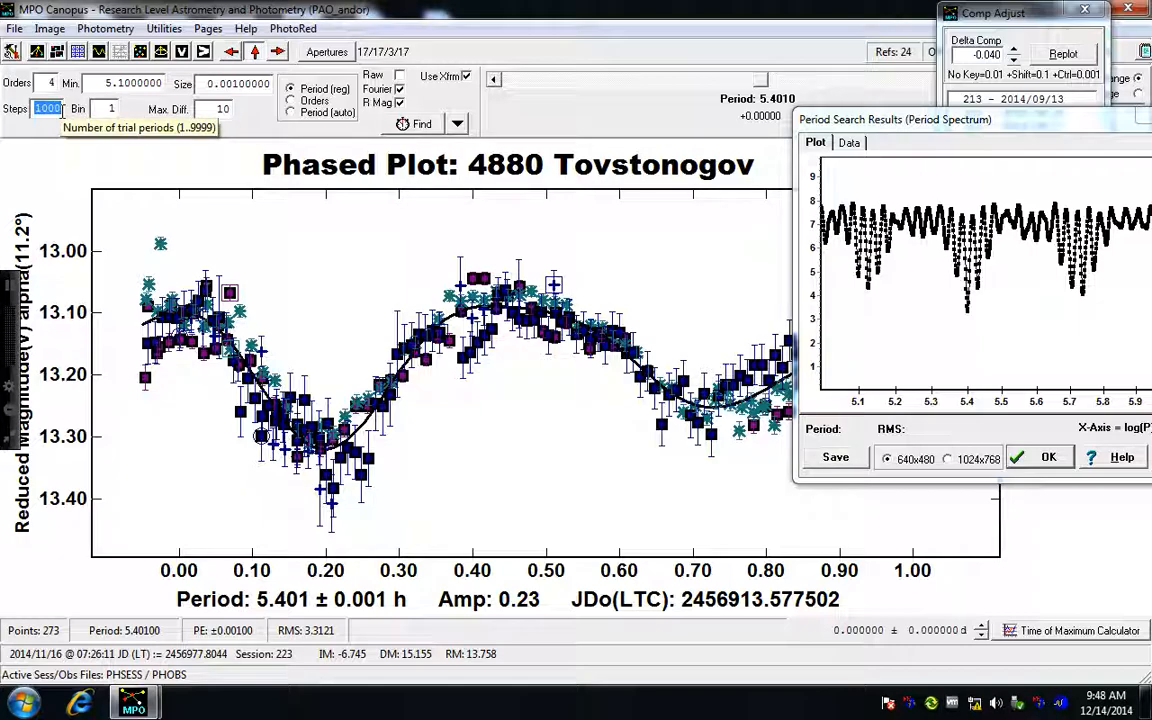
text(1)
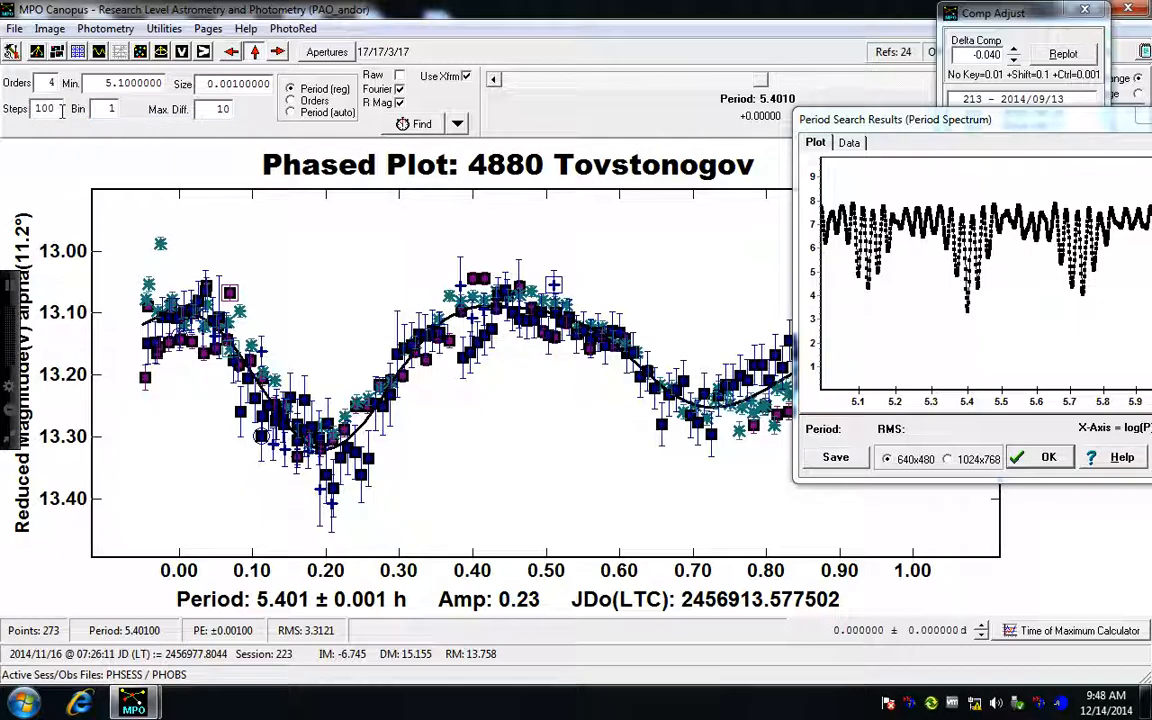
click(426, 125)
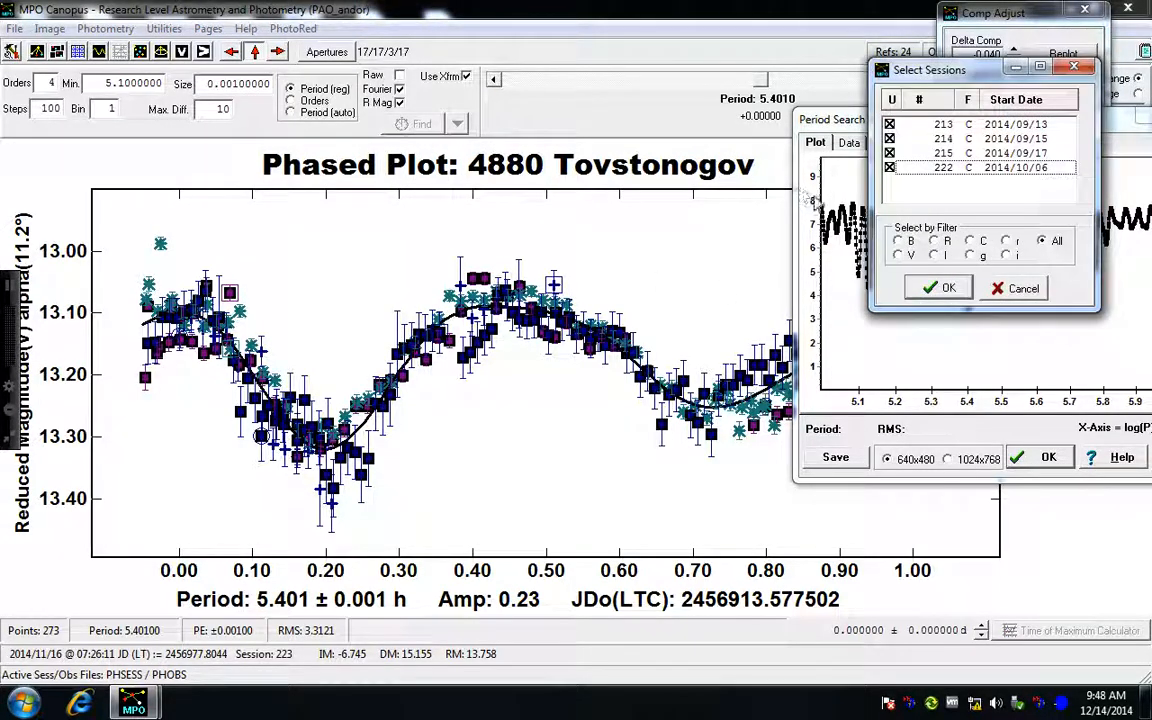
click(922, 290)
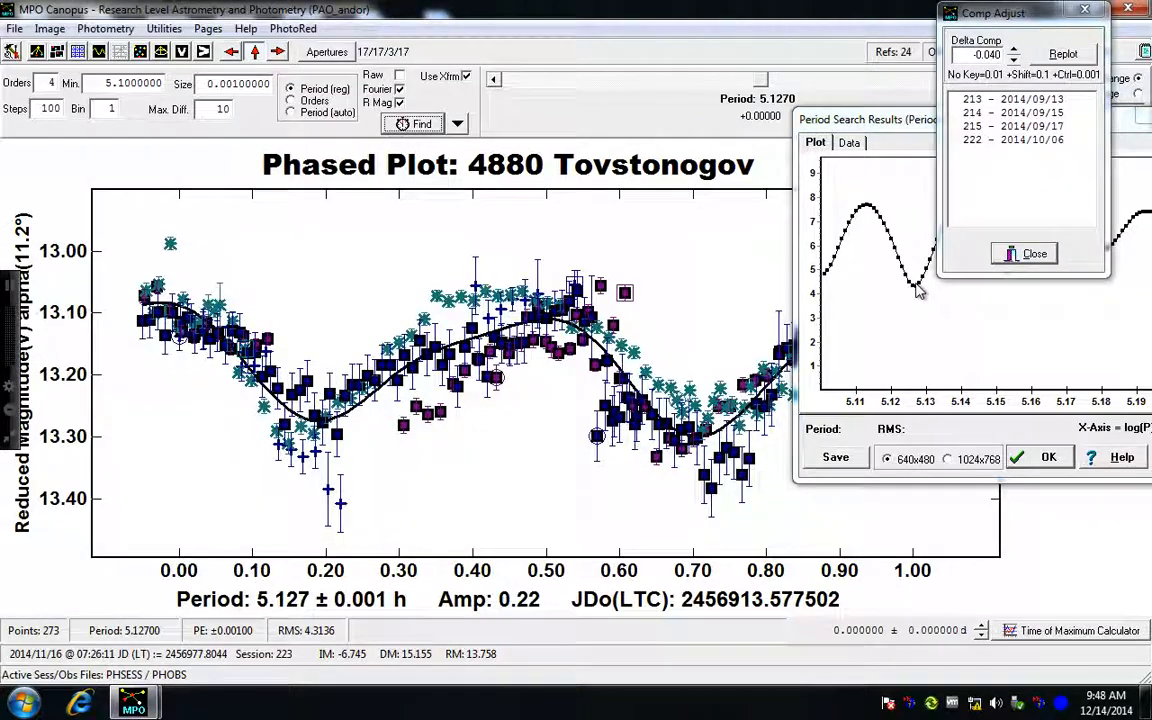
drag(900, 128, 900, 525)
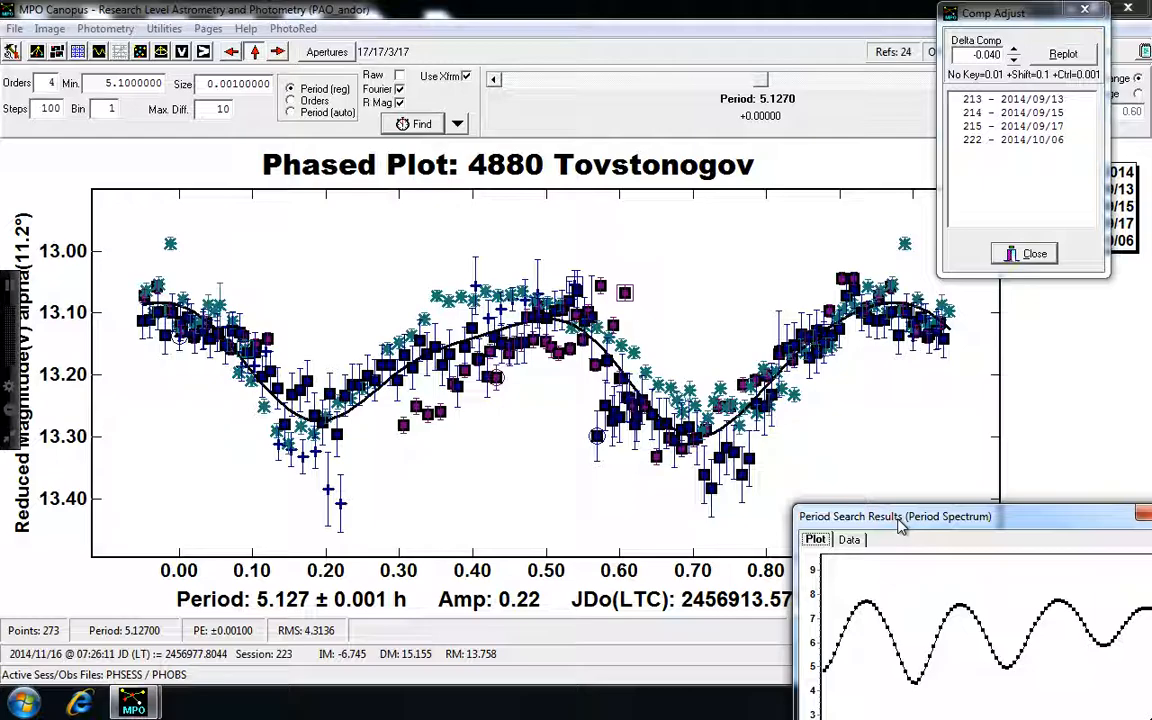
drag(900, 525, 866, 144)
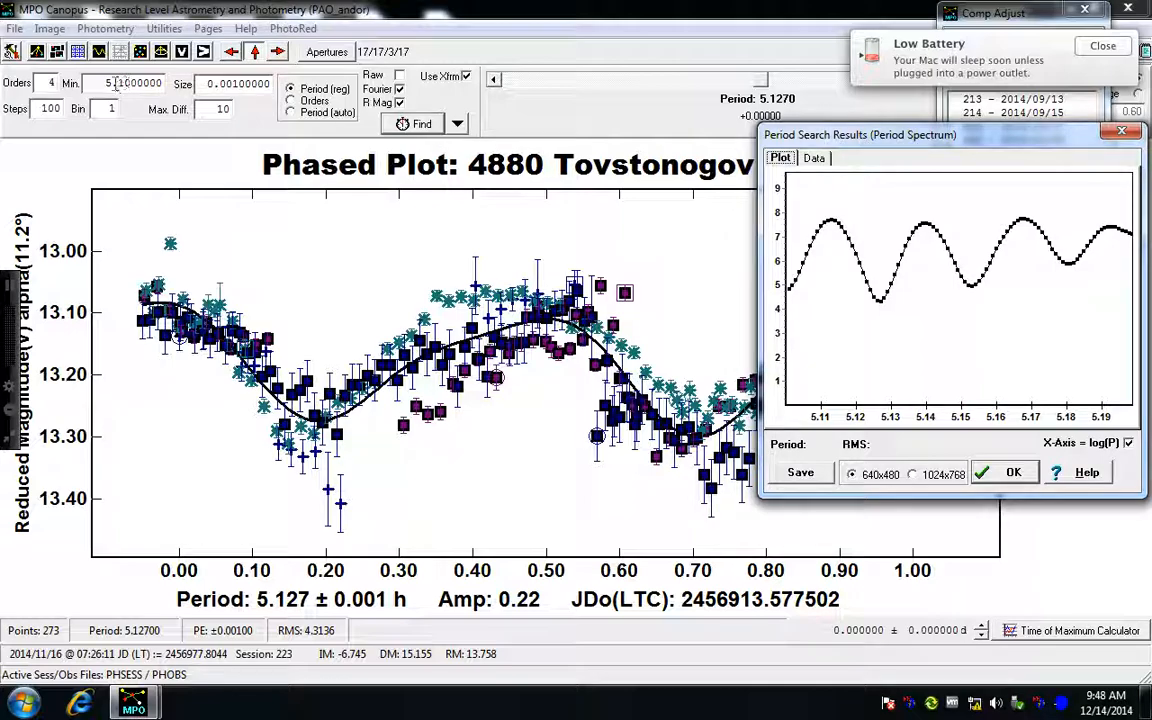
Rerun the period search on all four sessions with 1000 steps, then clear the spectrum window and battery notification out of the way.
drag(35, 107, 79, 107)
text(1000)
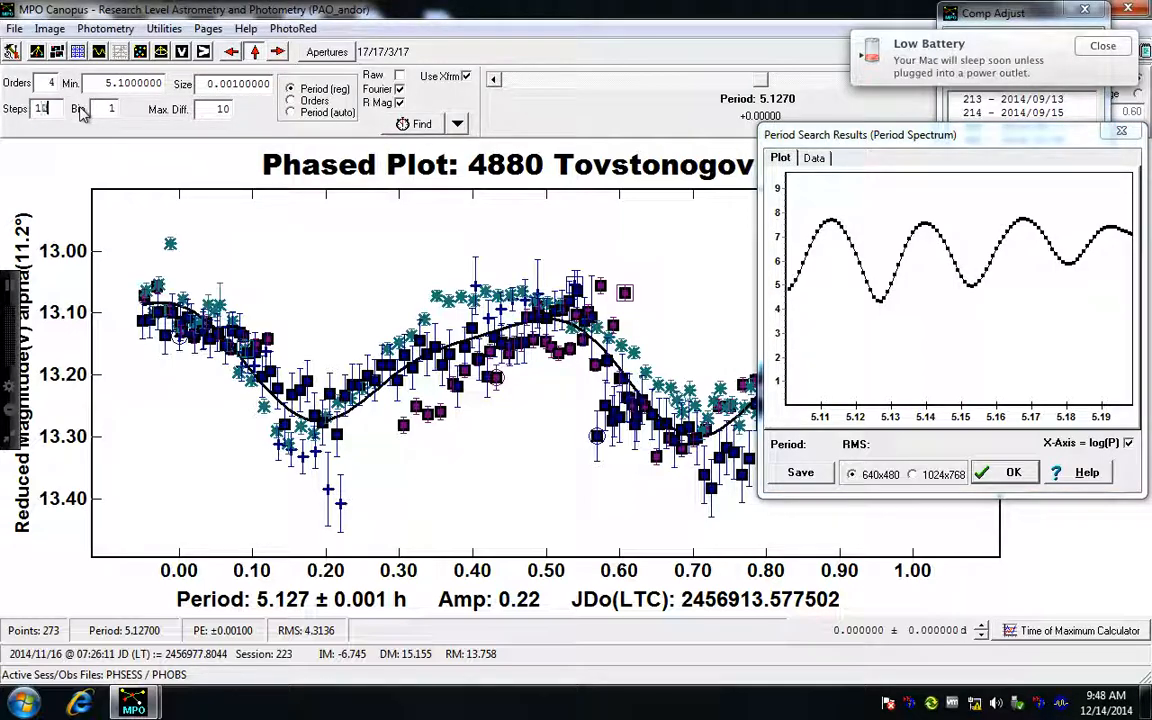
key(Tab)
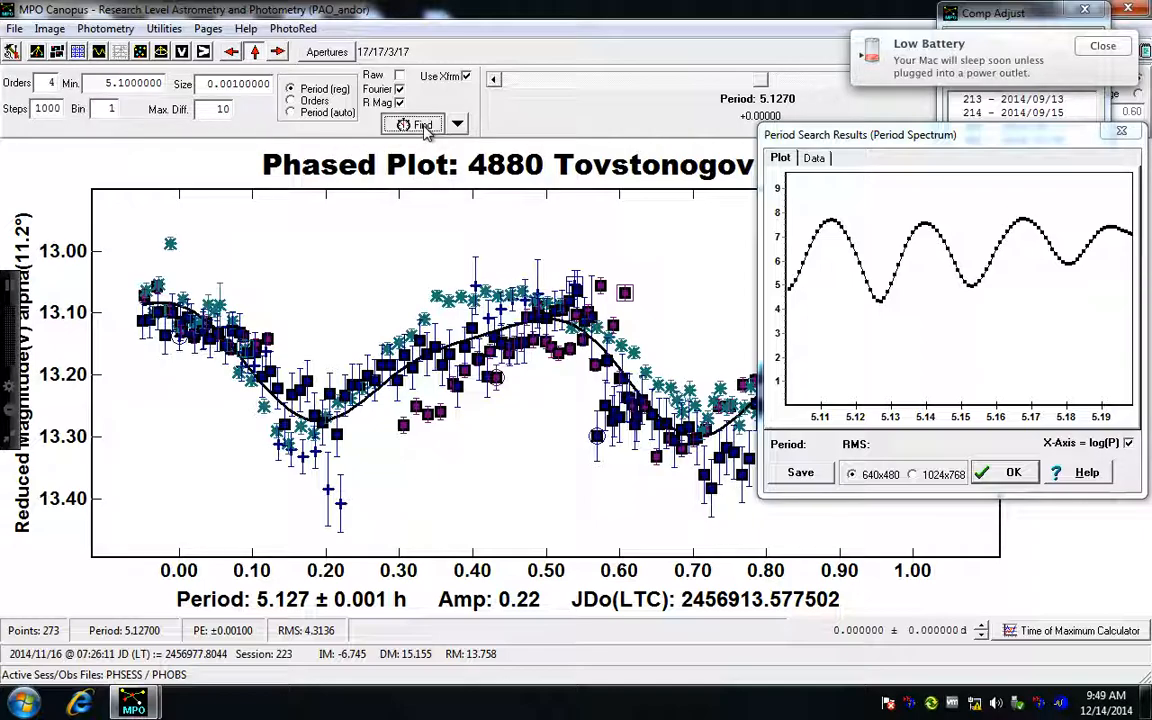
click(412, 123)
click(936, 288)
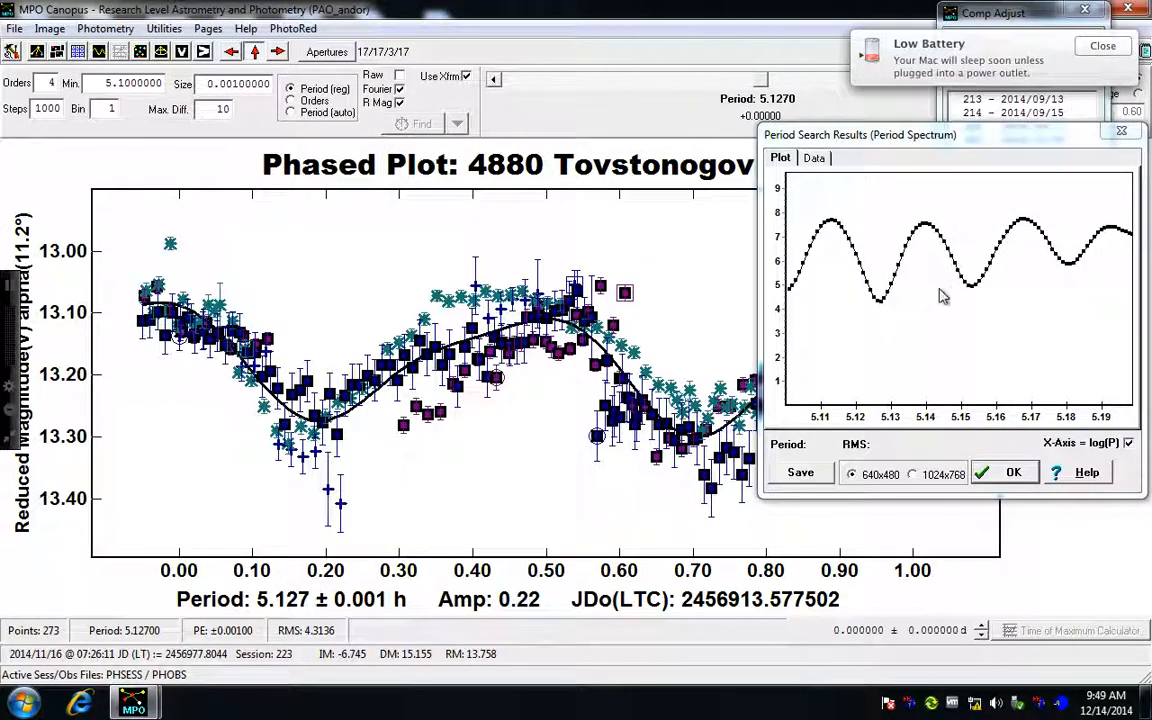
drag(893, 143, 1064, 356)
click(1100, 47)
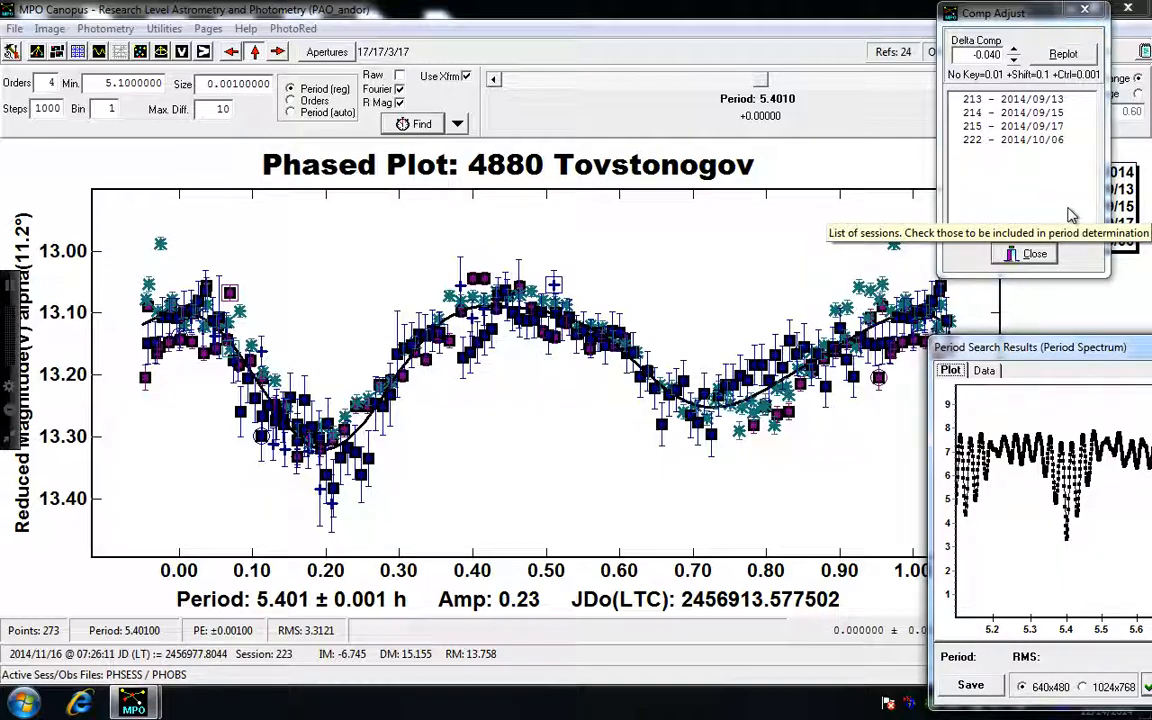
Review the new period spectrum, then close both the spectrum and Comp Adjust windows.
drag(985, 340, 752, 318)
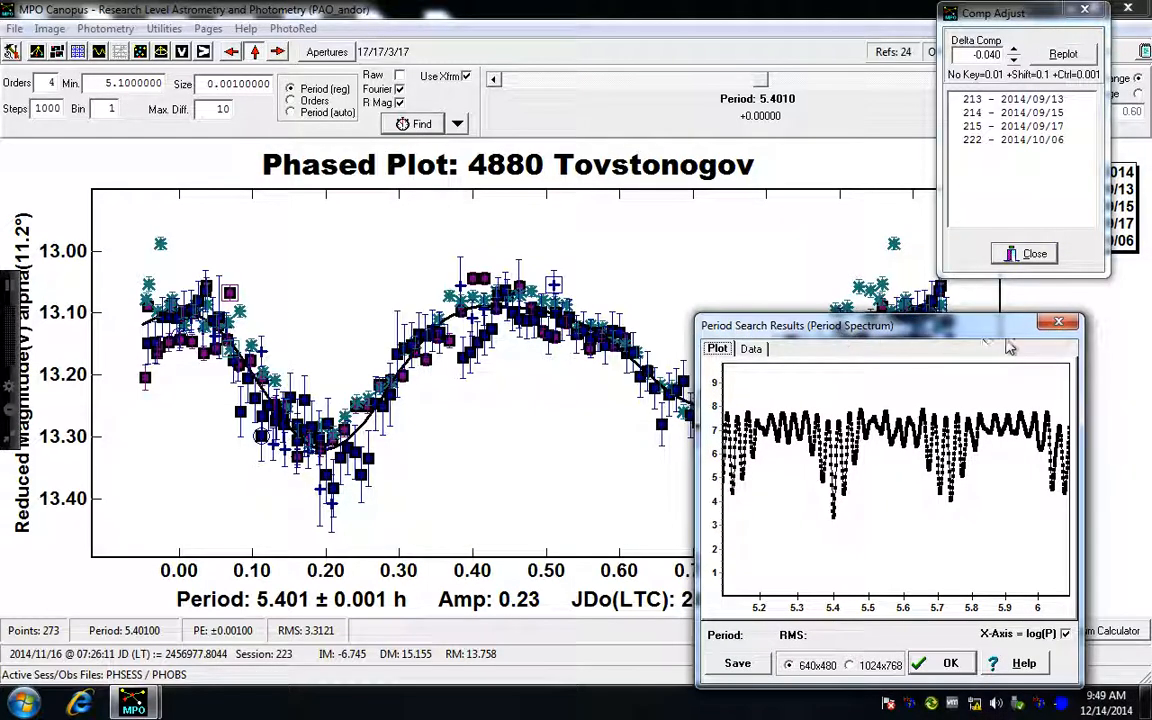
click(1058, 321)
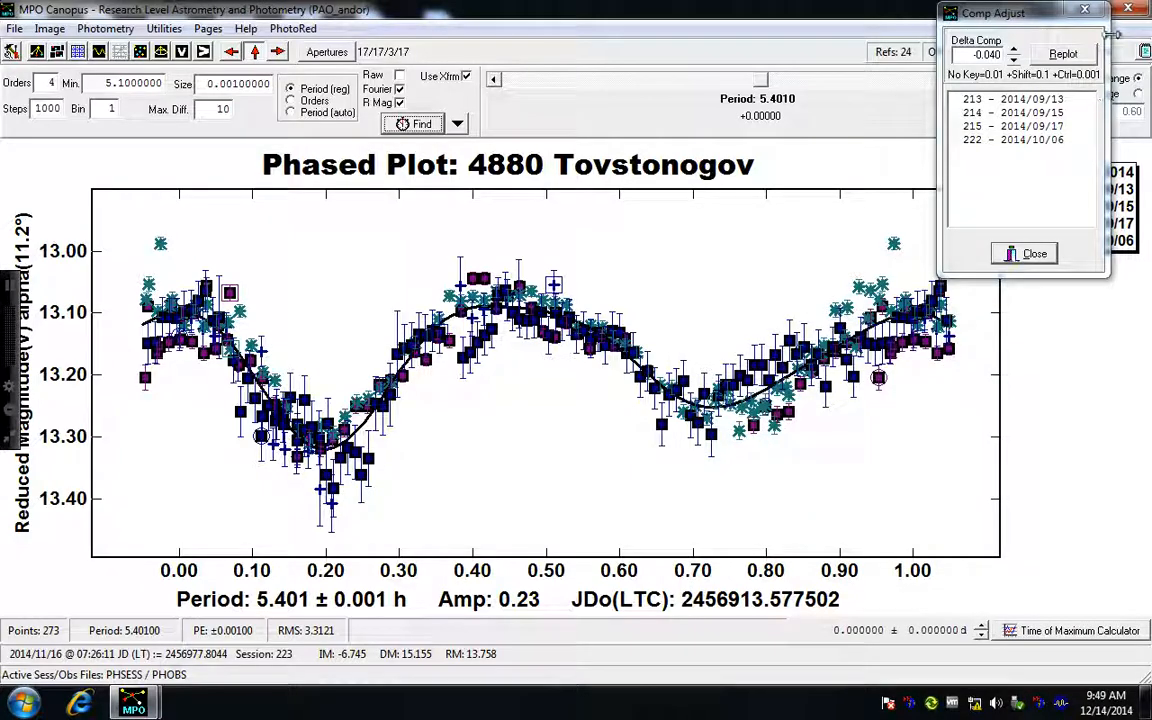
click(1085, 12)
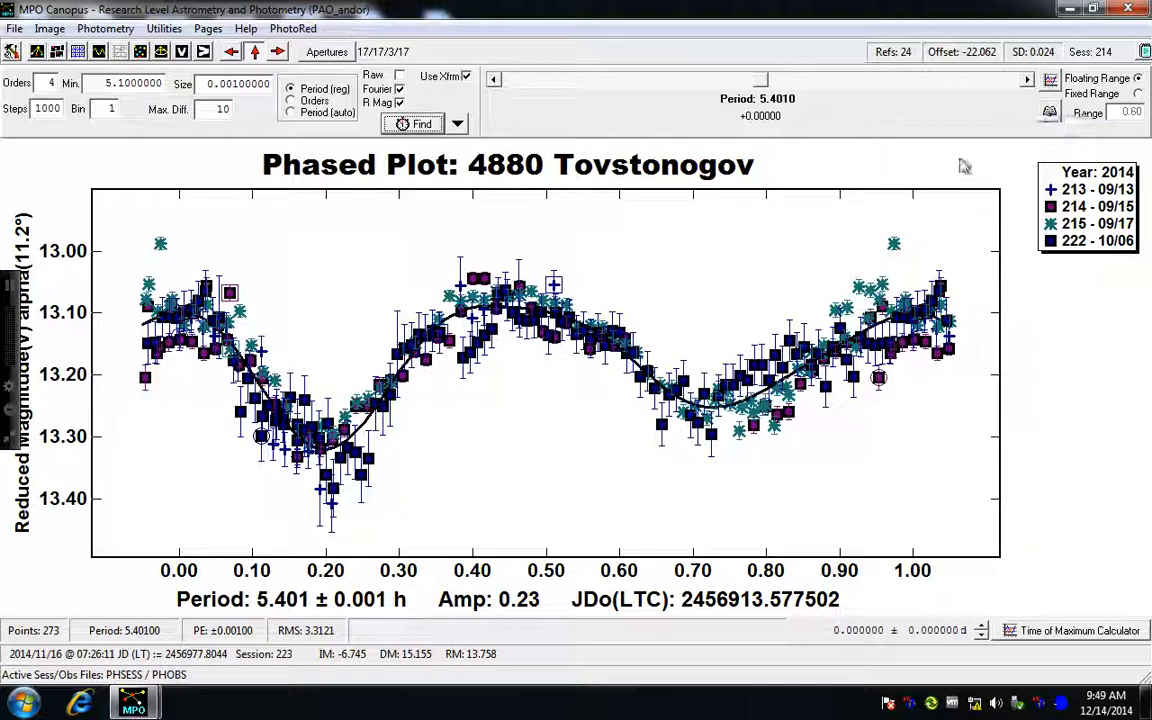
Save the phased light curve plot to the Desktop as the PNG file 4880_Tovstonogov.
click(1050, 112)
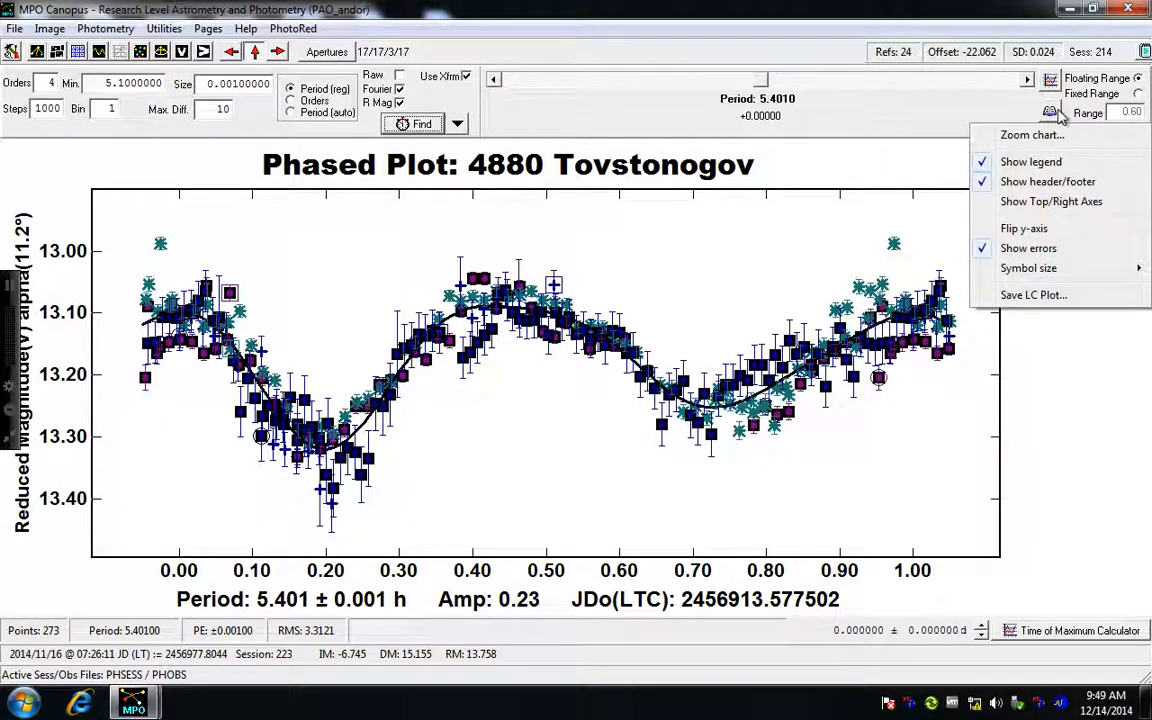
click(1046, 304)
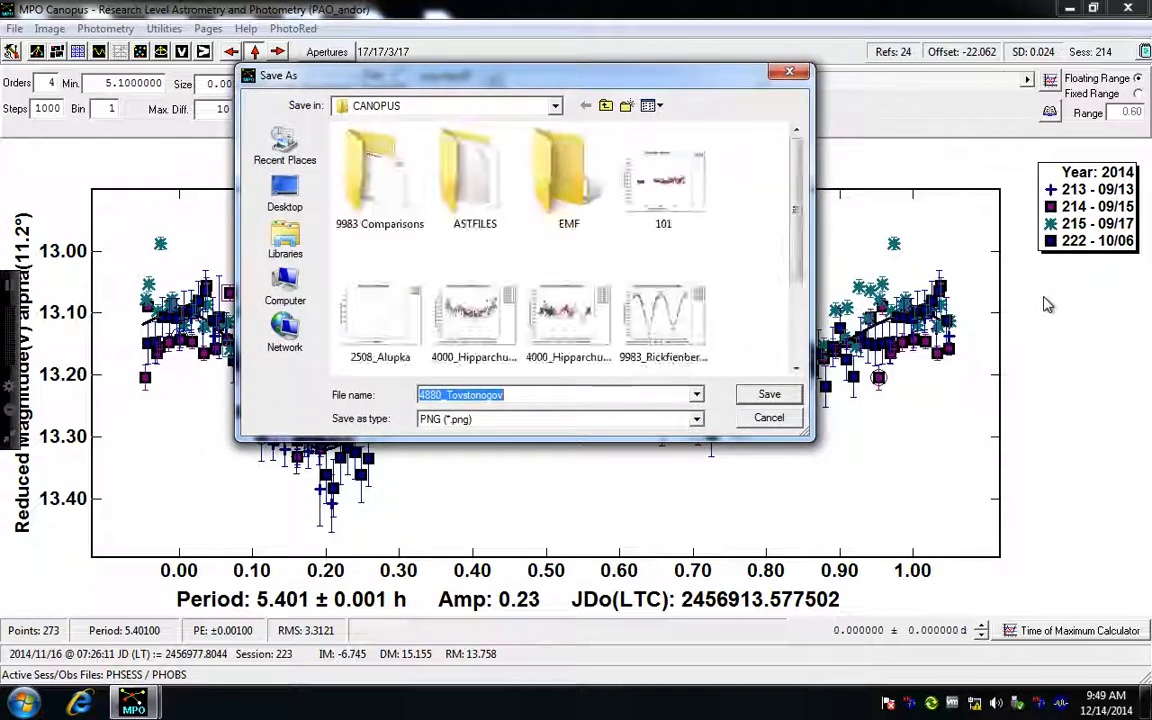
click(287, 194)
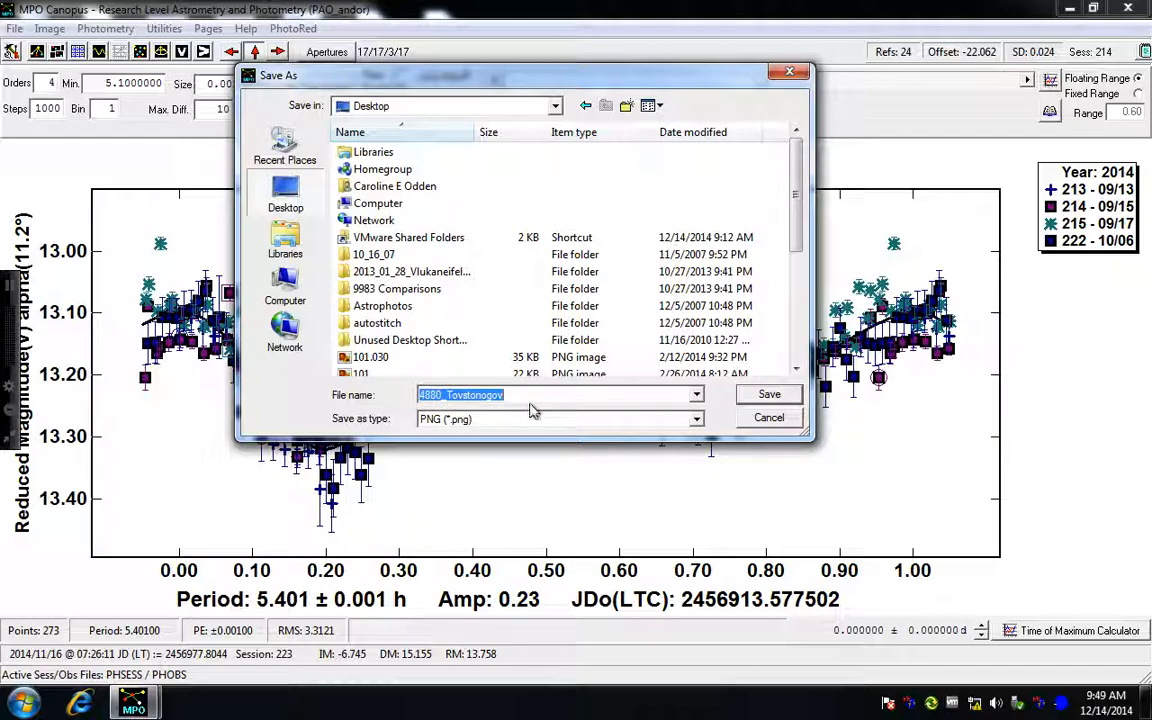
click(769, 396)
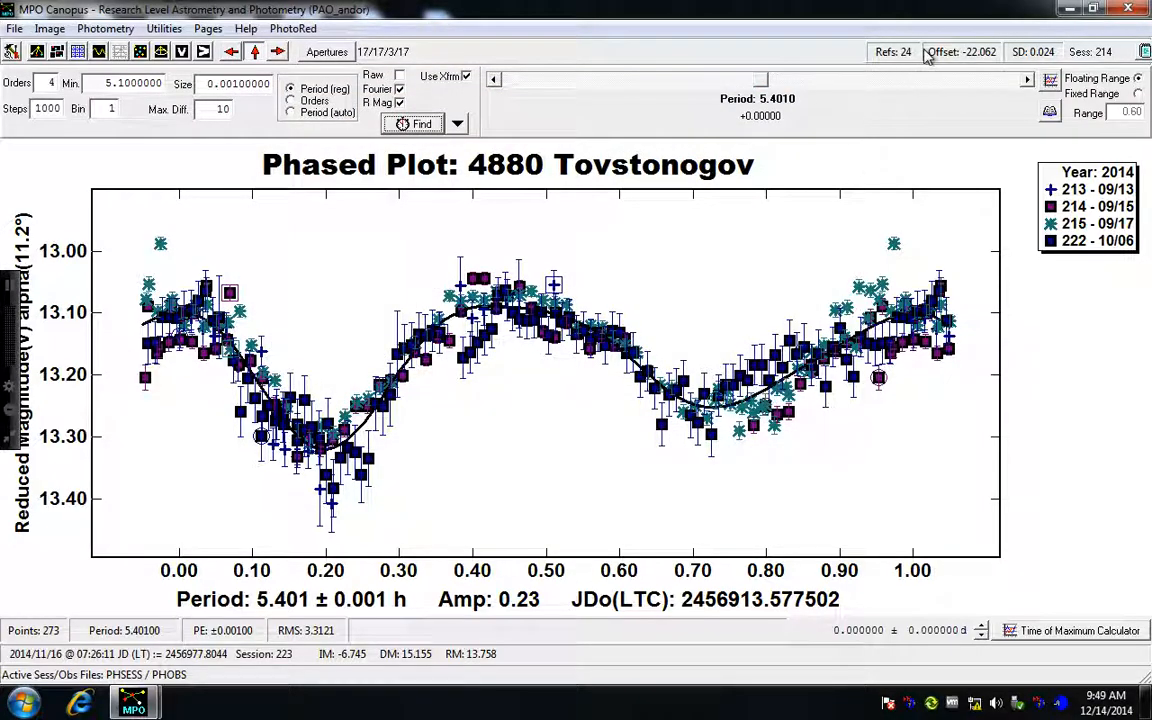
Minimize the MPO Canopus windows and open the saved 4880_Tovstonogov plot image from the desktop.
click(1069, 9)
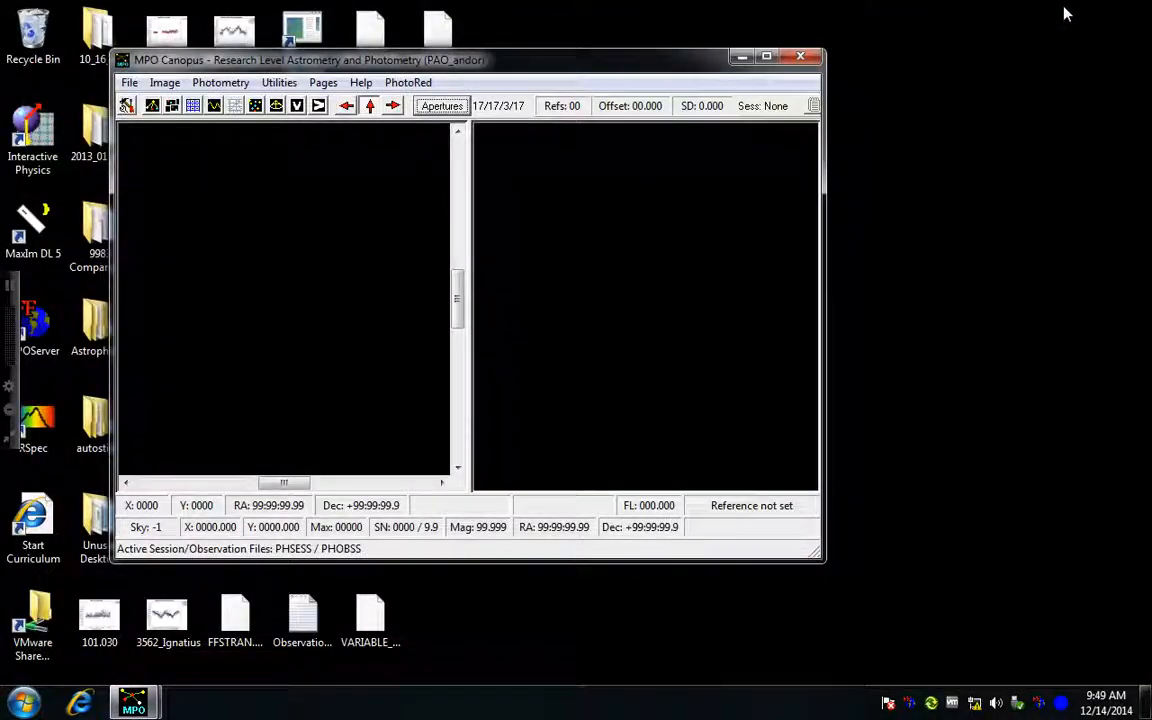
click(741, 58)
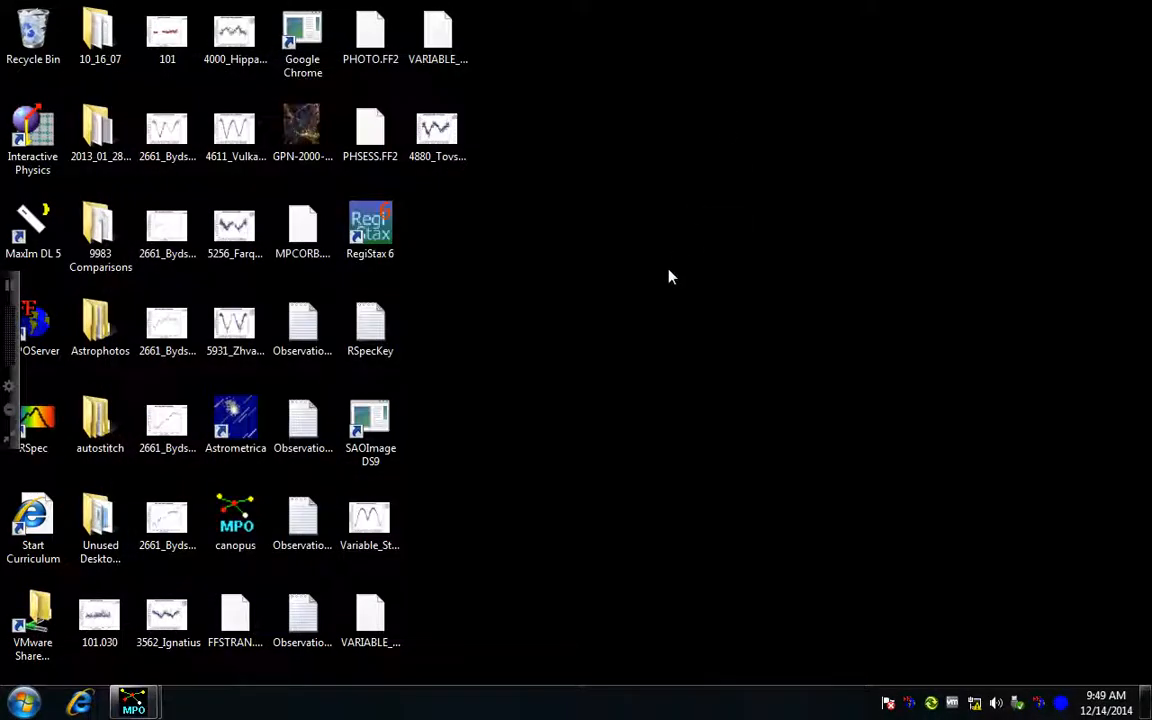
double_click(437, 135)
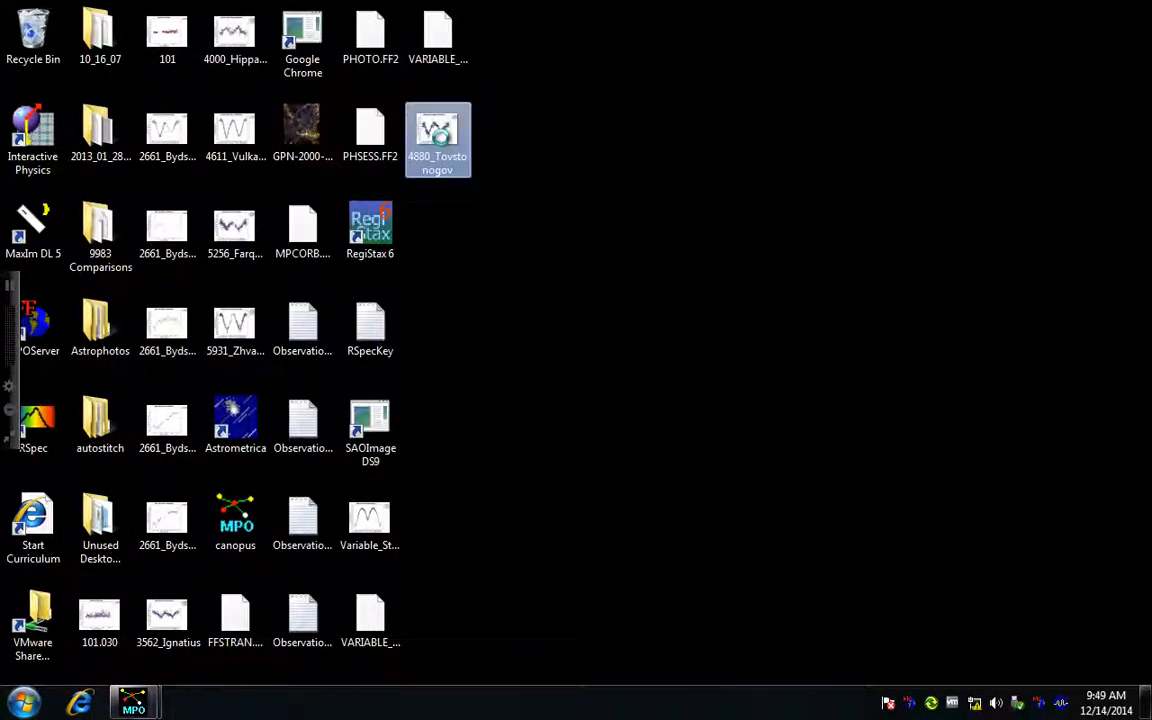